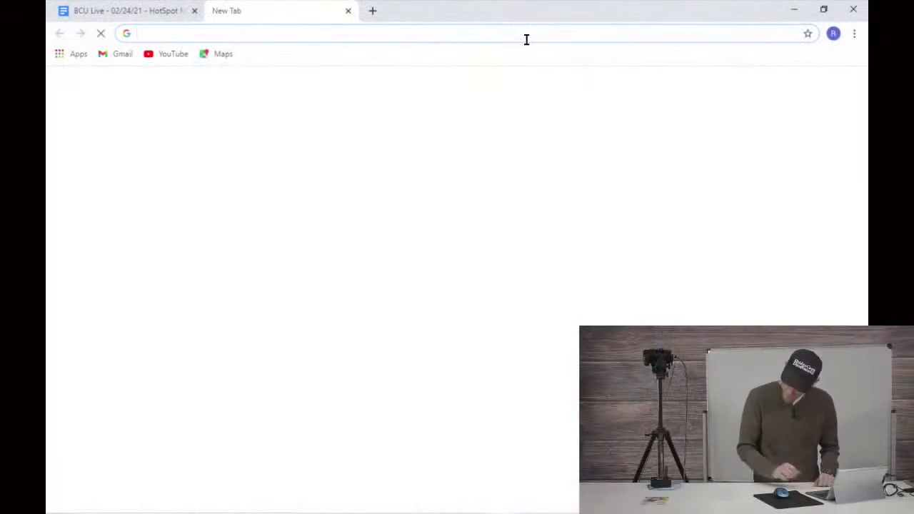
Step: Load the Pi-Star dashboard at 192.168.1.177 in Chrome, fixing the autocompleted address
text(192)
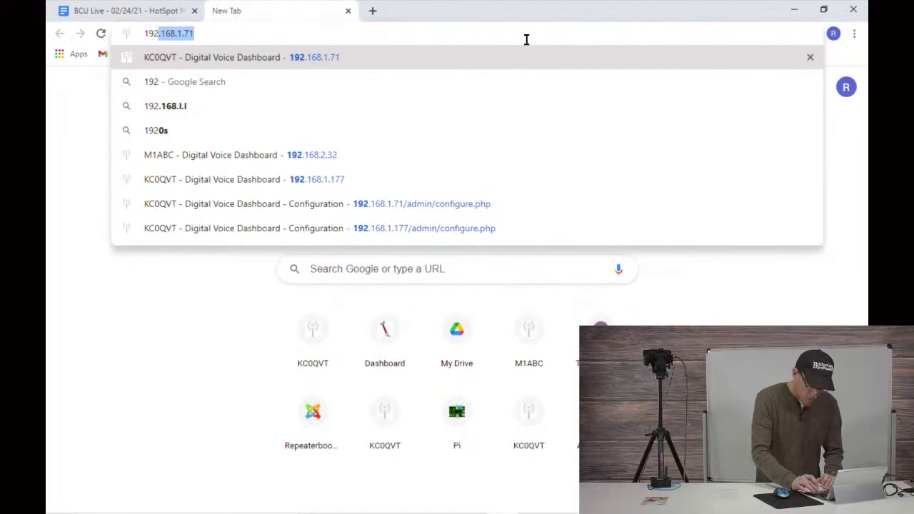
key(Right)
key(BackSpace)
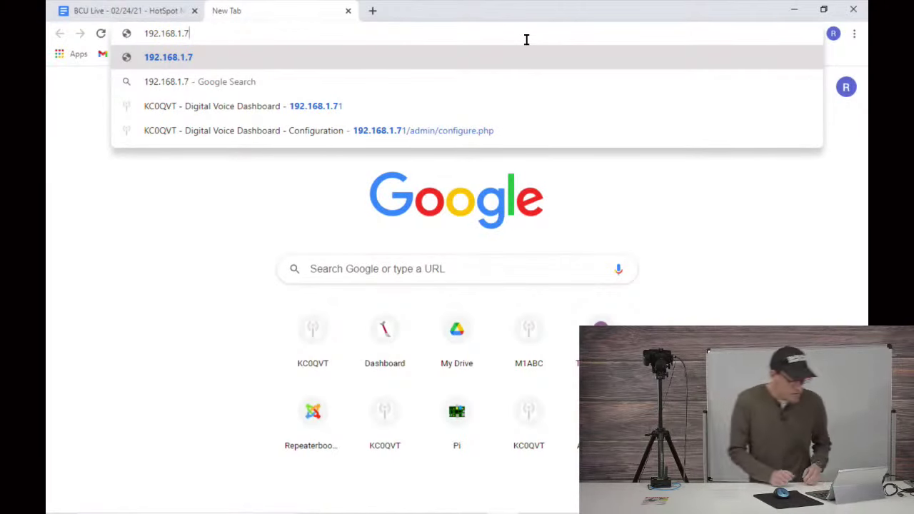
key(BackSpace)
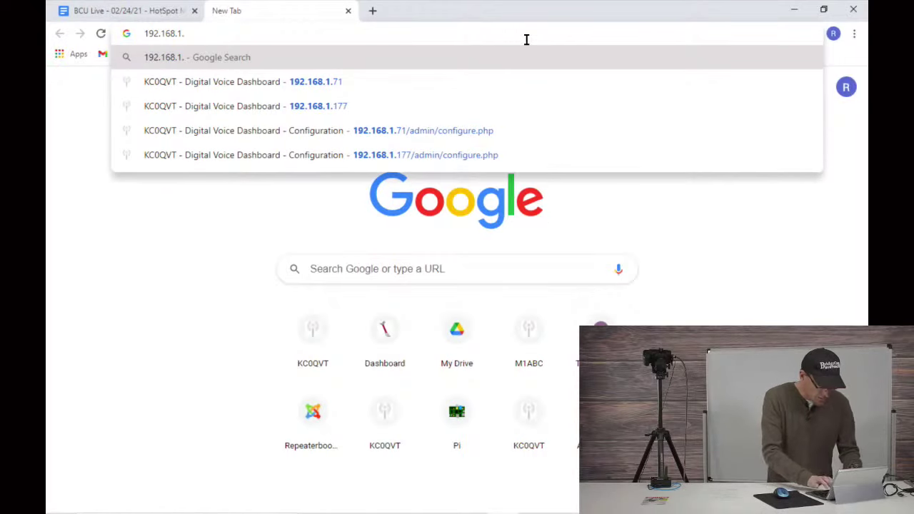
text(177)
key(Return)
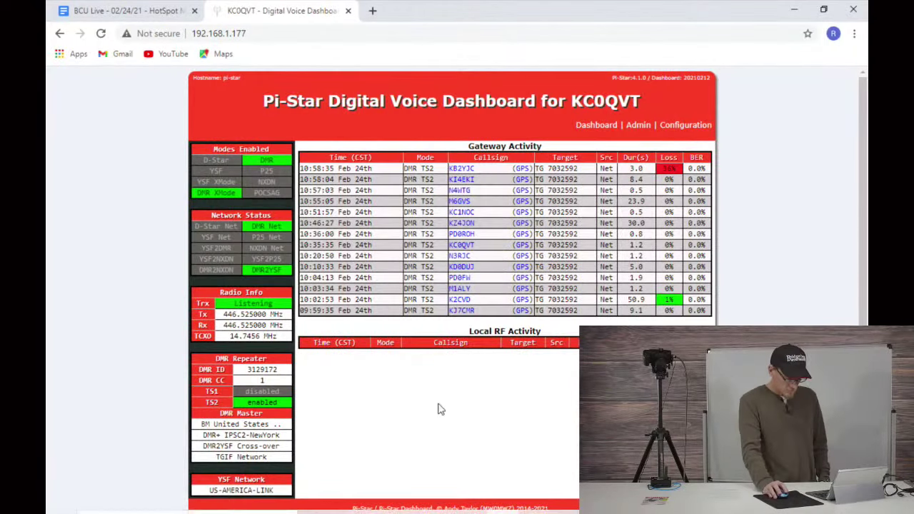
Step: Open Configuration and sign in with the hotspot's admin username and password
click(700, 125)
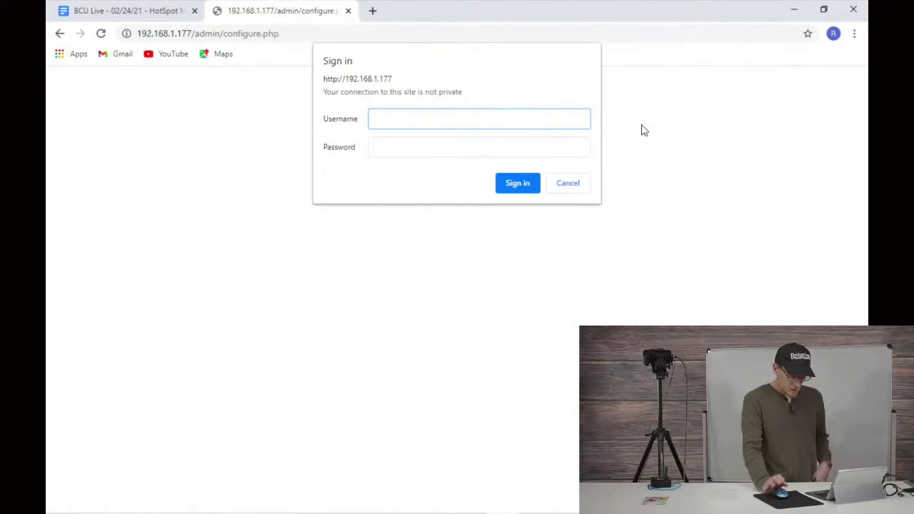
text(pi-s)
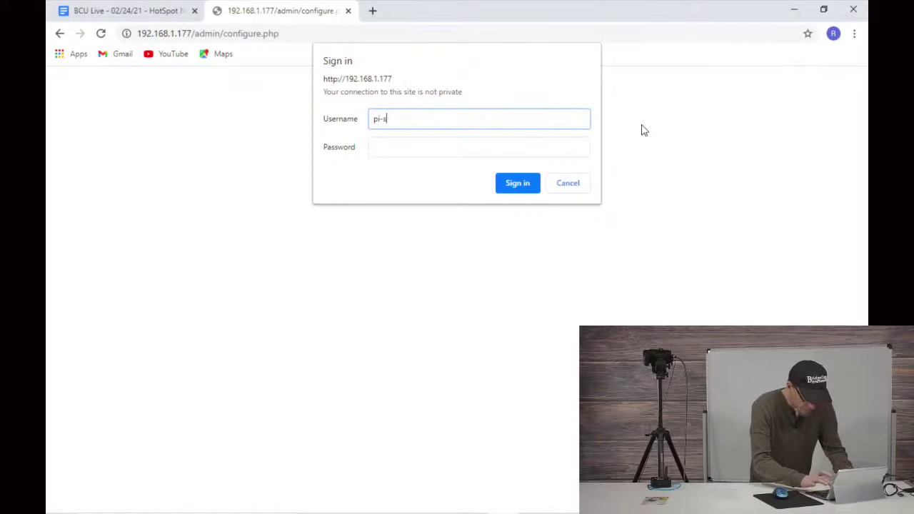
text(tar)
key(Tab)
text(ras)
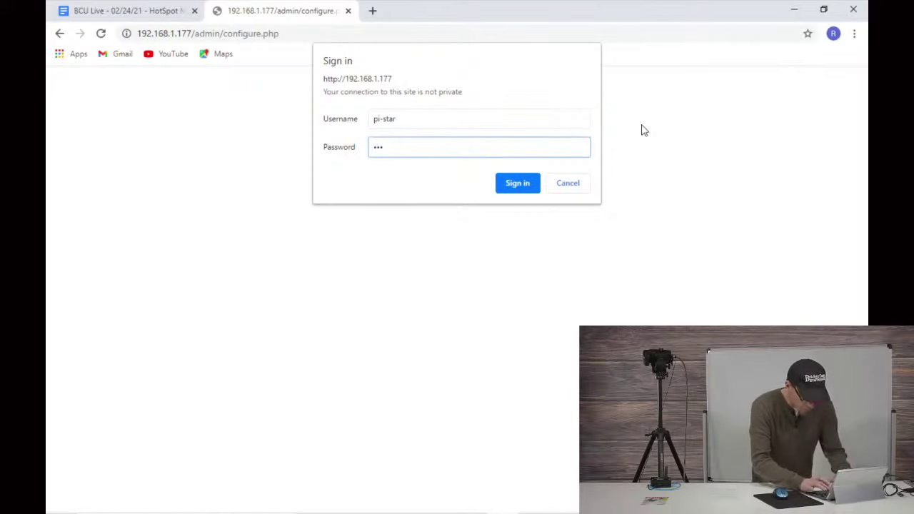
text(pberry)
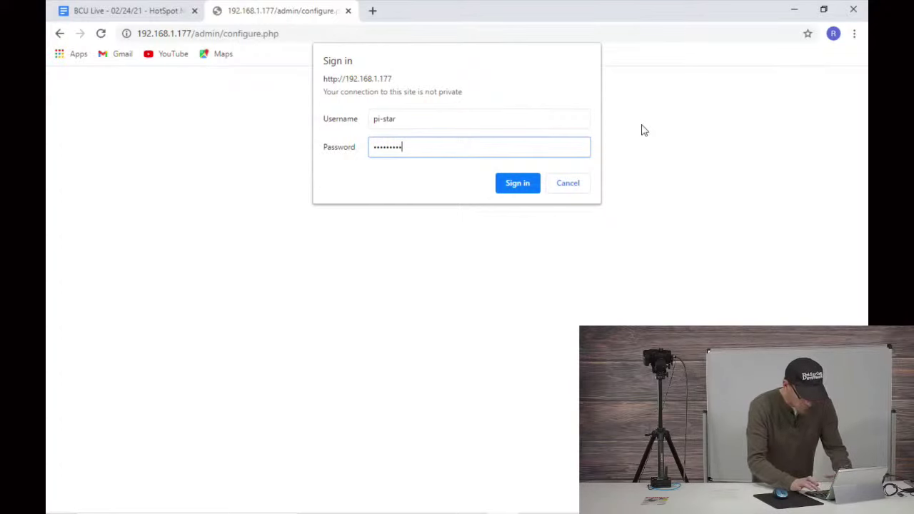
key(Return)
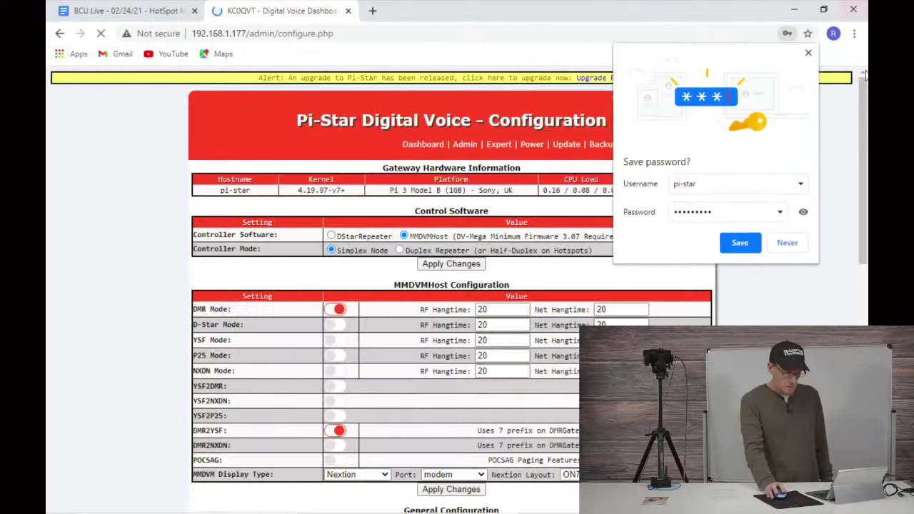
Step: Dismiss Chrome's save-password offer so the Configuration page shows
click(809, 53)
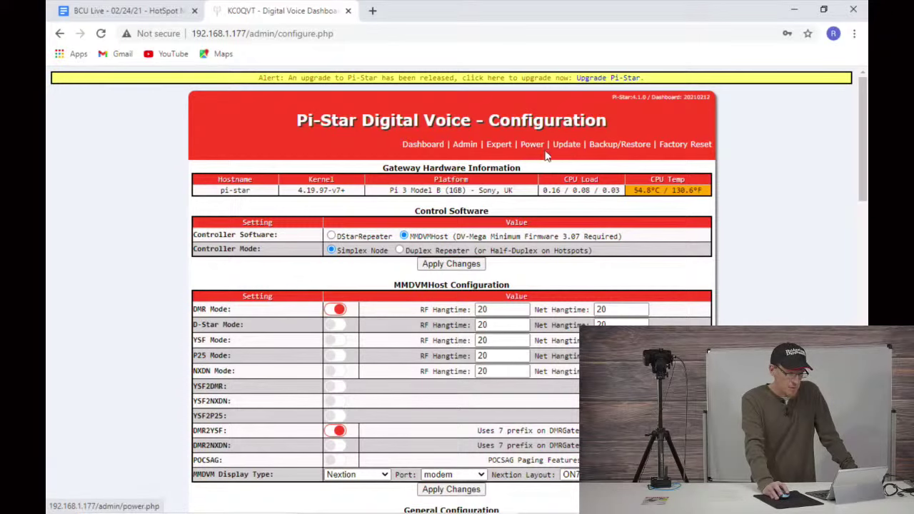
Step: Download the configuration backup Pi-Star_Config_2021-Feb-24.zip from Backup/Restore and open its download menu
click(614, 149)
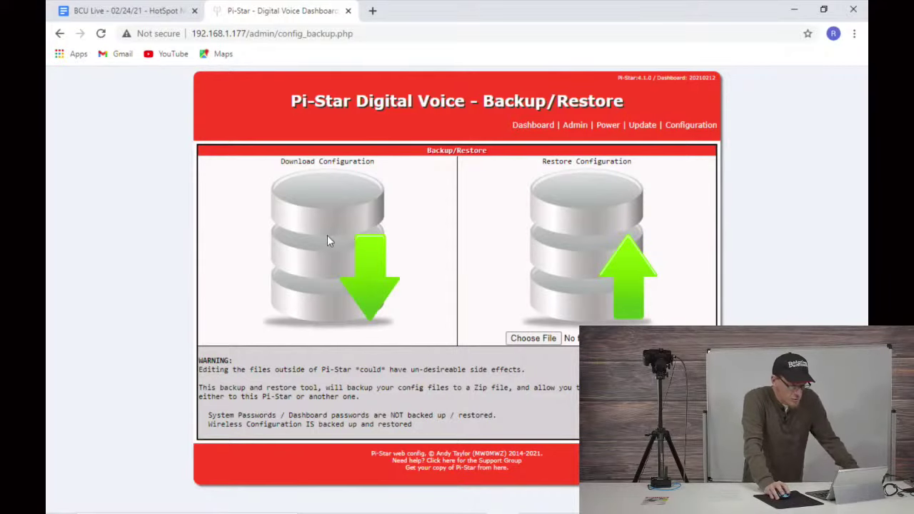
click(361, 267)
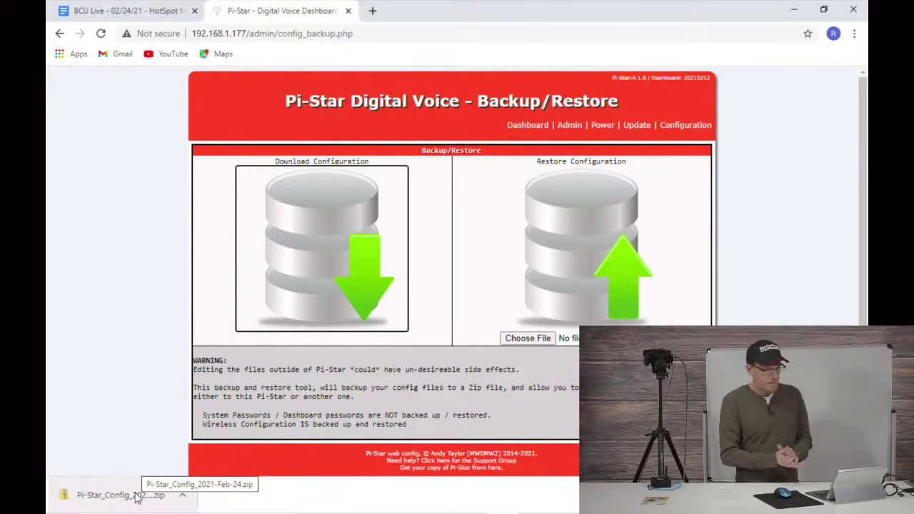
click(183, 494)
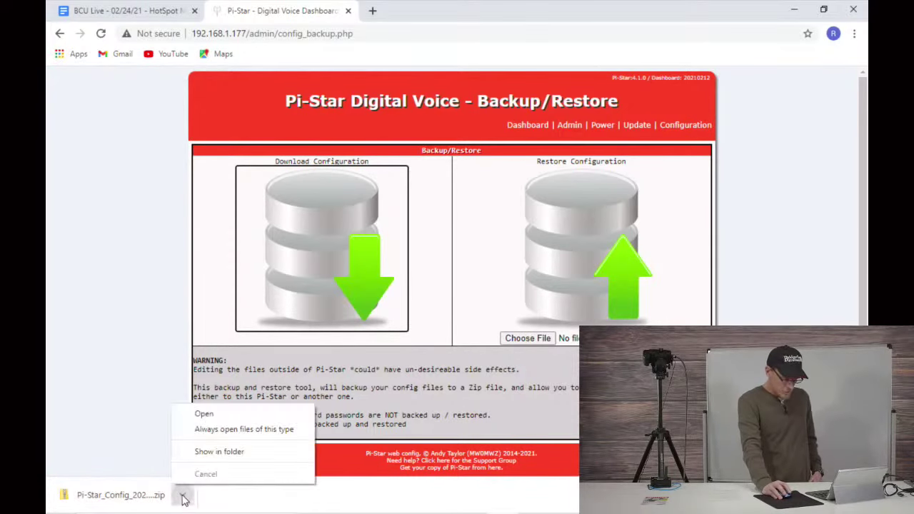
Step: Show the 10.5 KB zip in Downloads, then return to Backup/Restore and download the configuration again
click(238, 456)
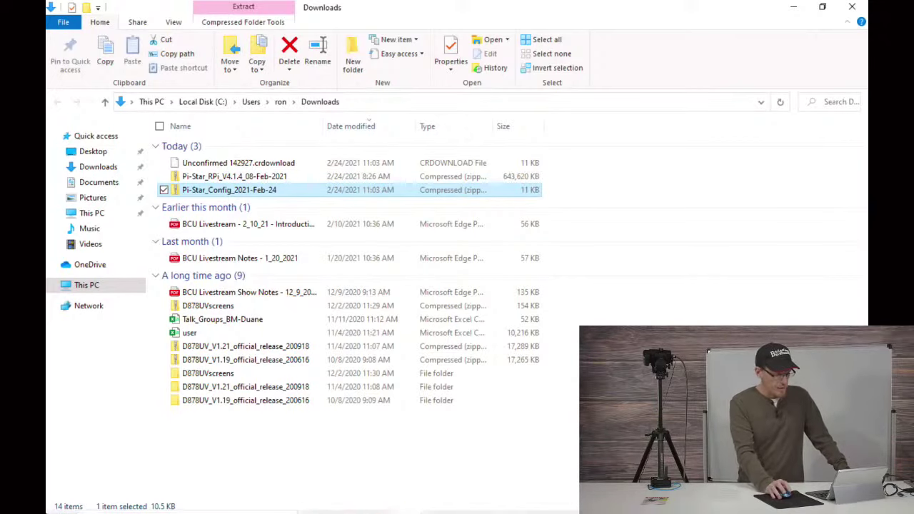
click(502, 501)
click(344, 174)
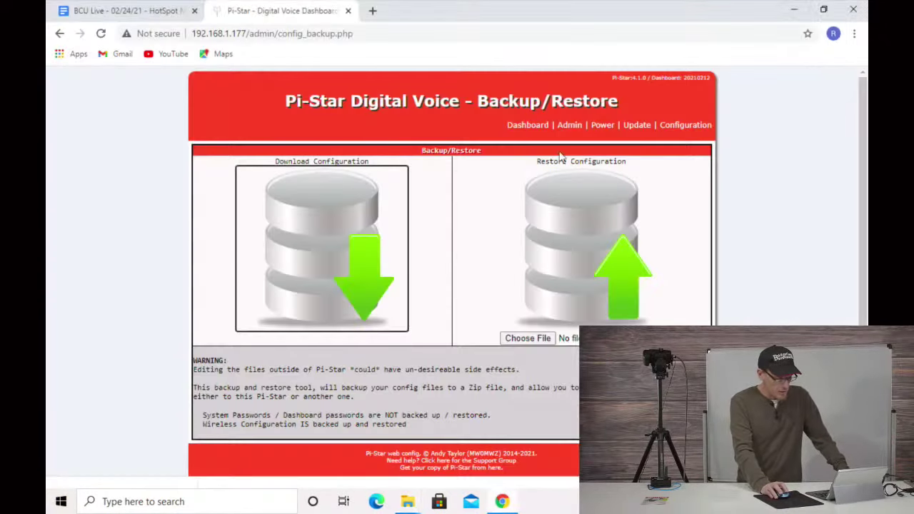
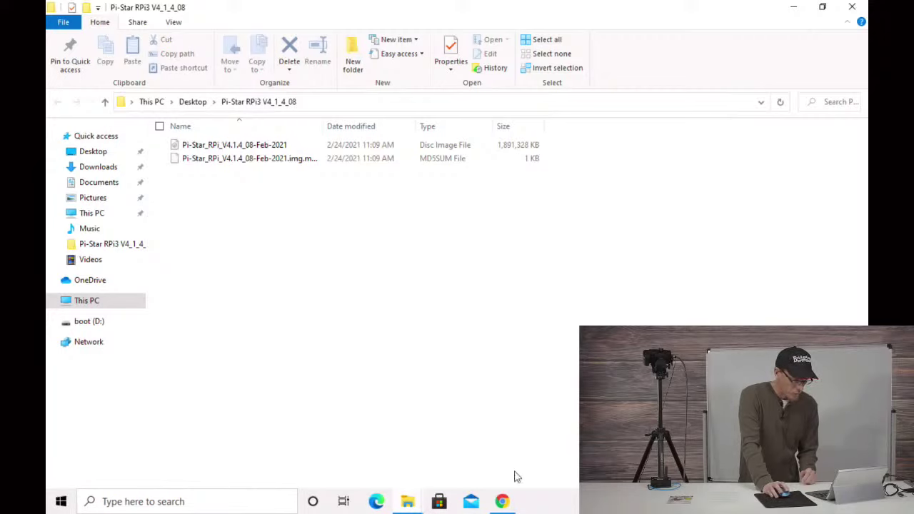
Step: Minimize the Pi-Star RPi3 V4_1_4_08, Downloads and Desktop Explorer windows to reveal Chrome
click(793, 7)
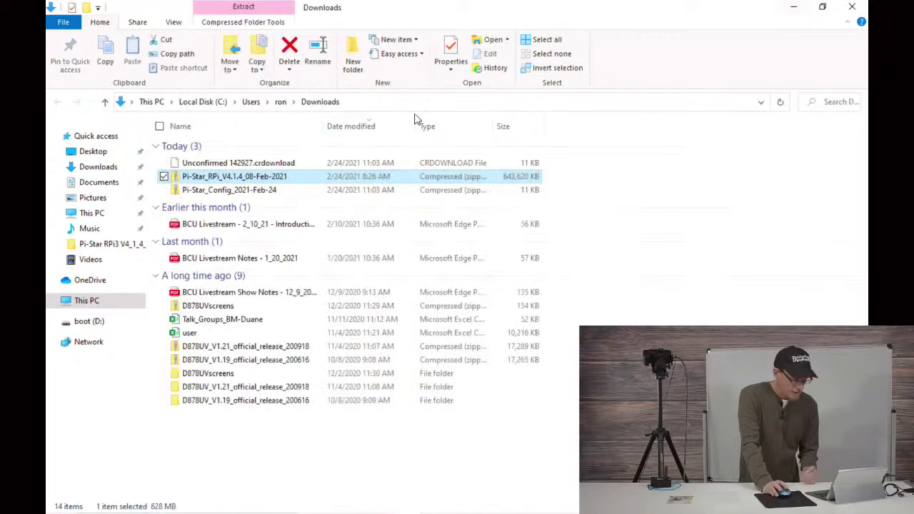
click(793, 7)
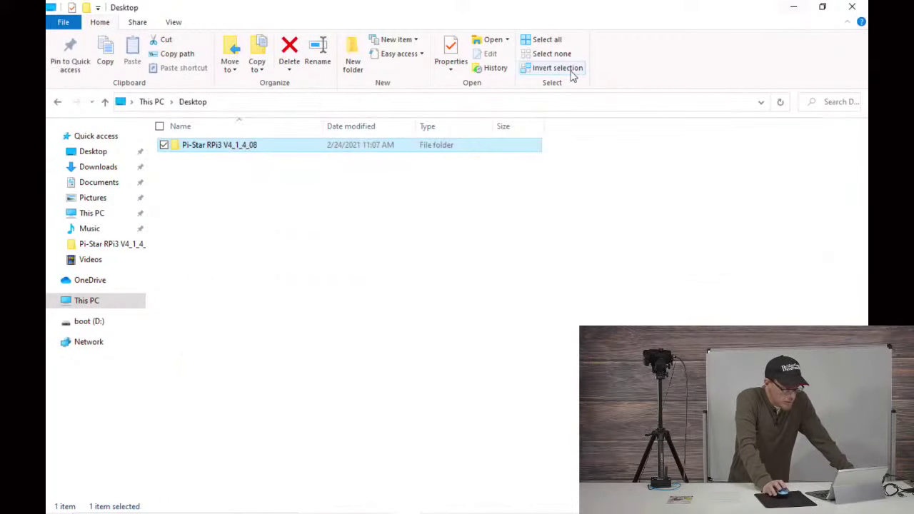
click(793, 8)
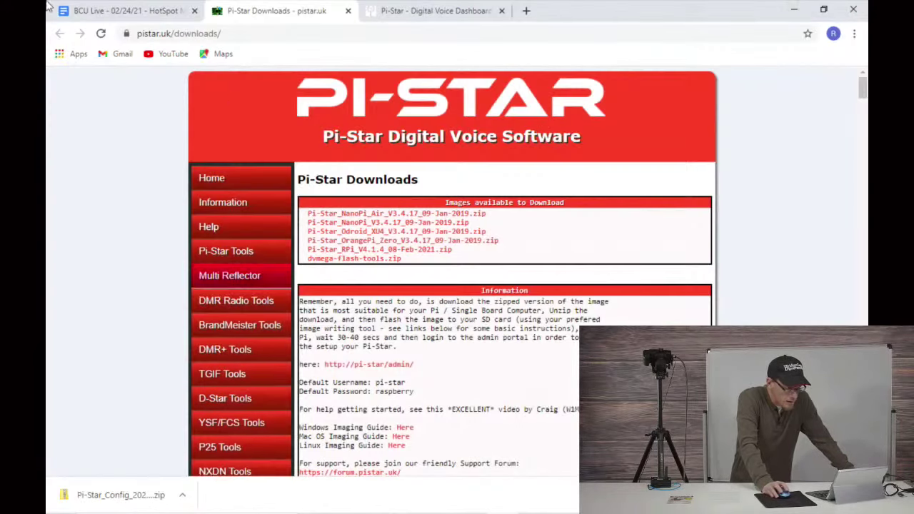
Step: Open the sourceforge.net Win32 Disk Imager link from step 5 of the BCU Live notes in a new tab
click(143, 13)
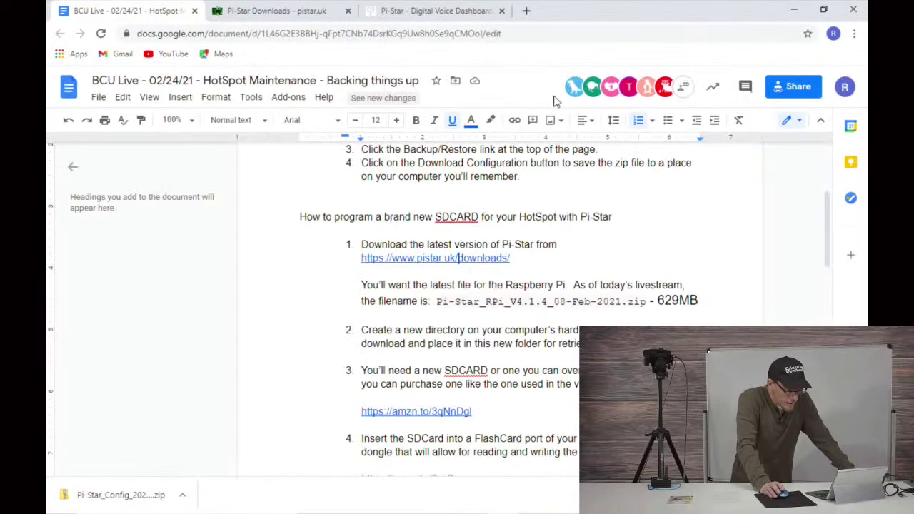
scroll(471, 264, down, 4)
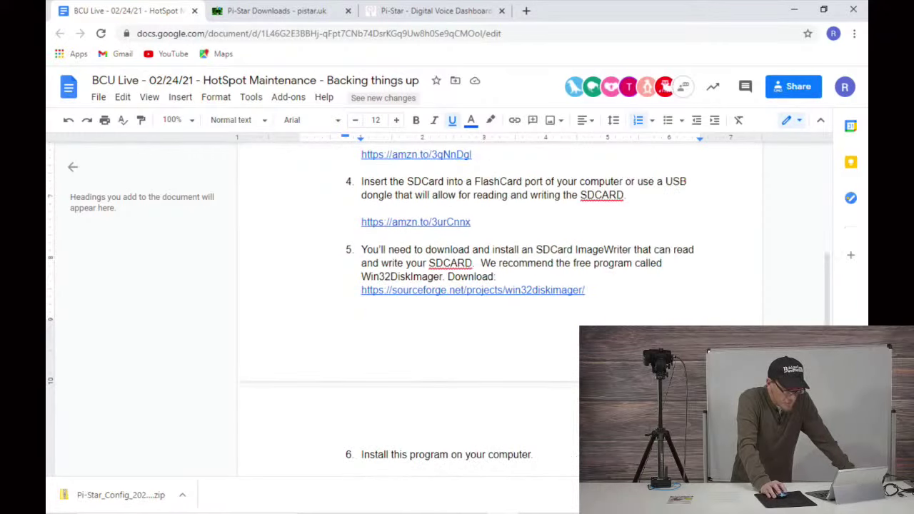
click(449, 291)
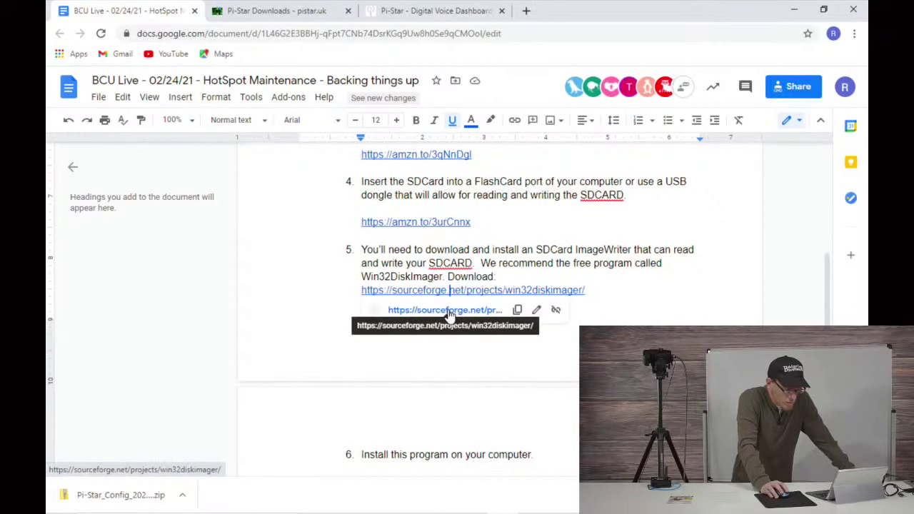
click(449, 309)
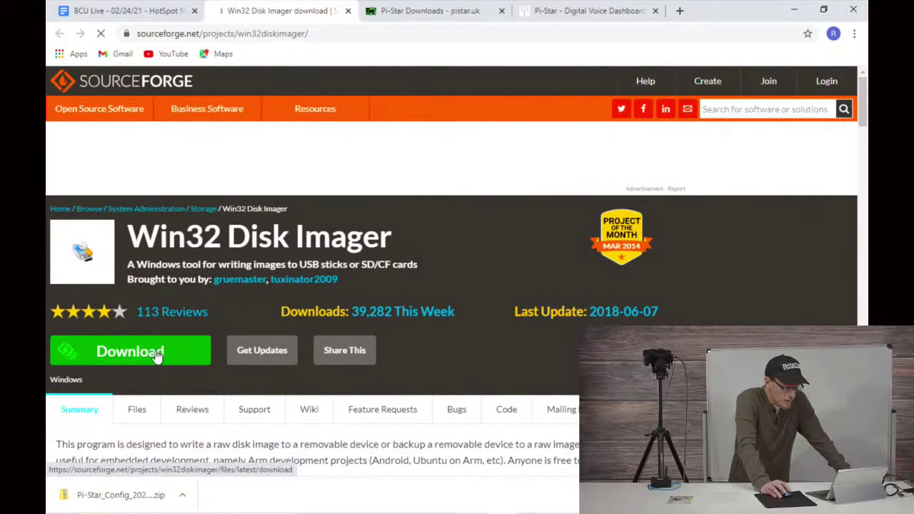
Step: Download win32diskimager-1.0.0-install.exe (12.0 MB) using SourceForge's green Download button
scroll(157, 356, down, 3)
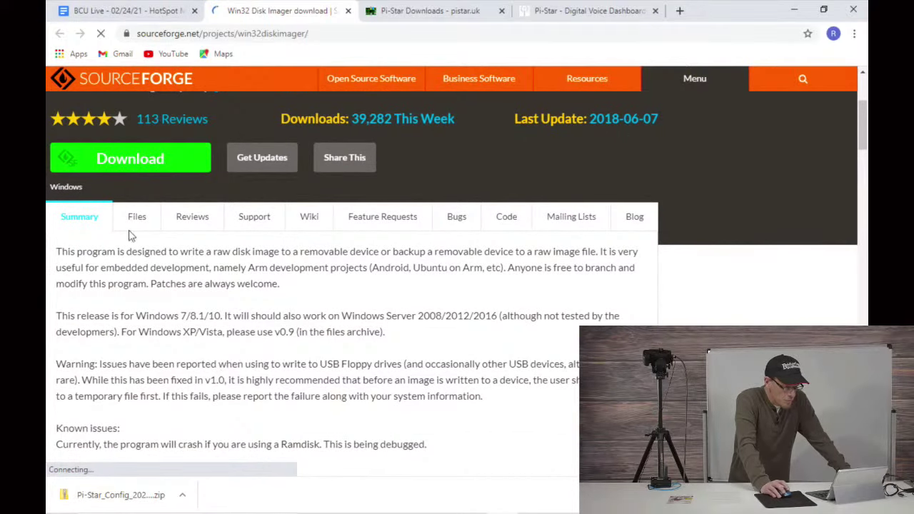
scroll(172, 250, up, 2)
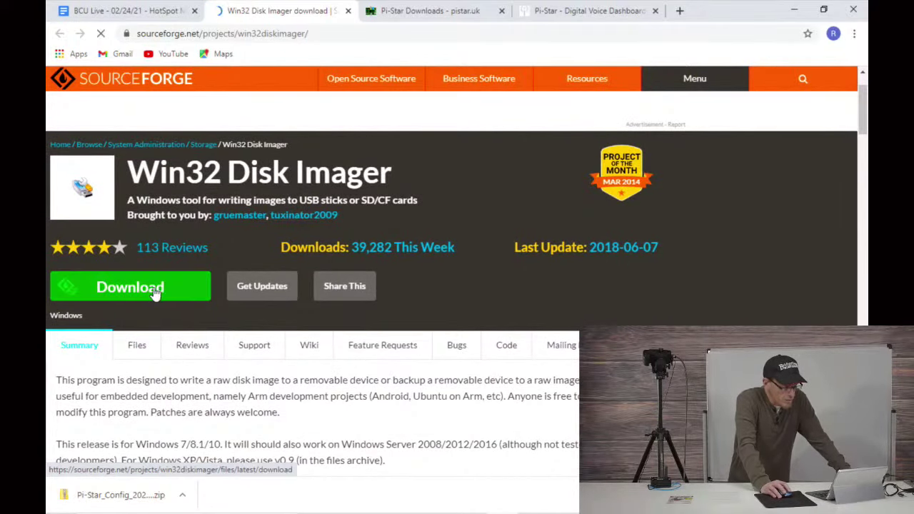
click(154, 293)
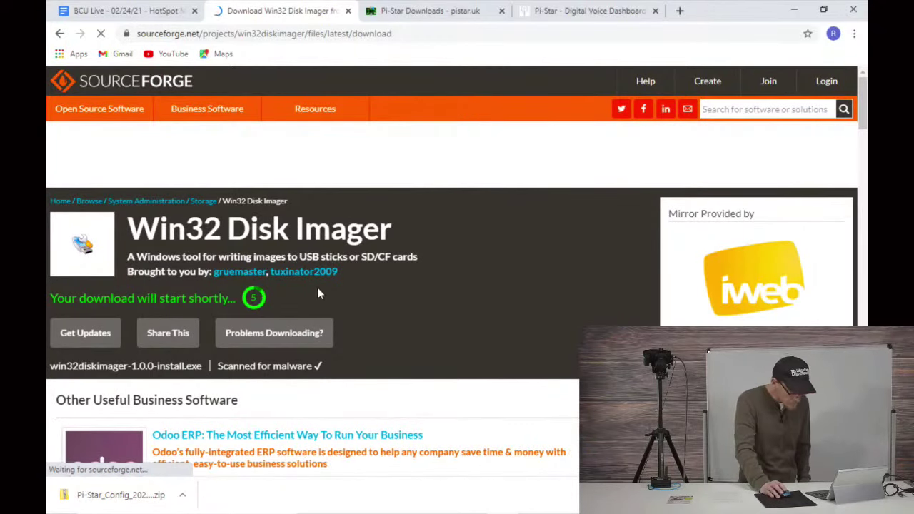
scroll(318, 289, down, 2)
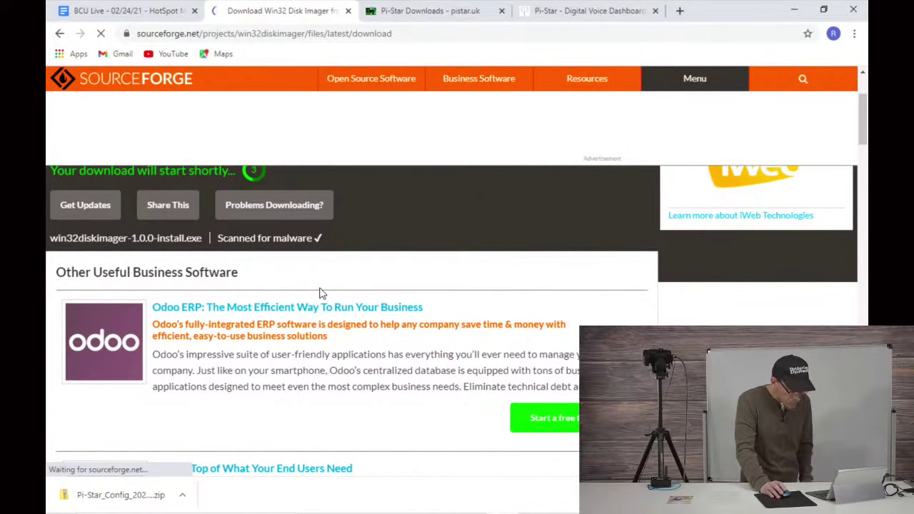
scroll(319, 293, down, 2)
scroll(320, 293, up, 2)
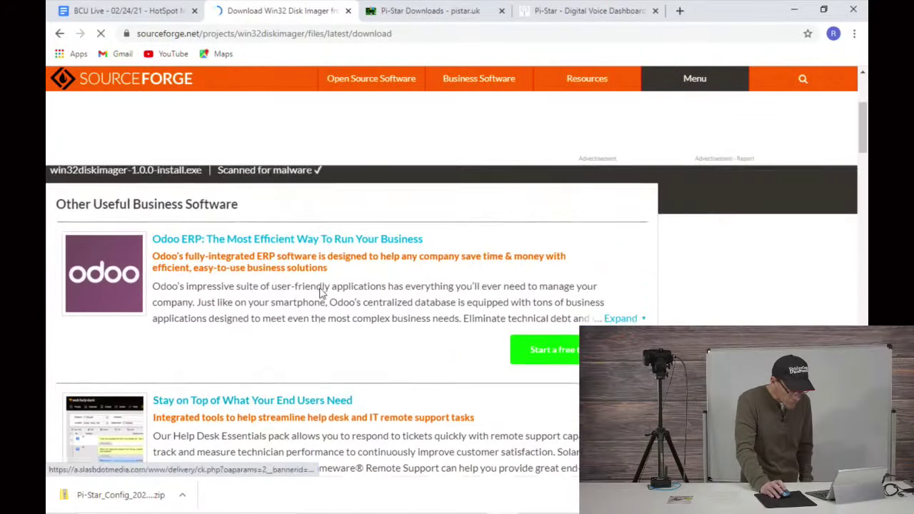
scroll(319, 289, up, 2)
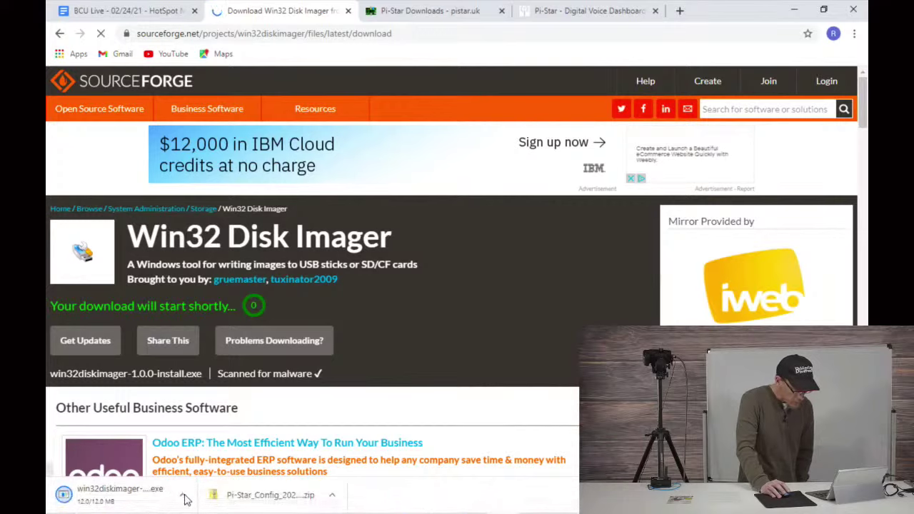
click(183, 496)
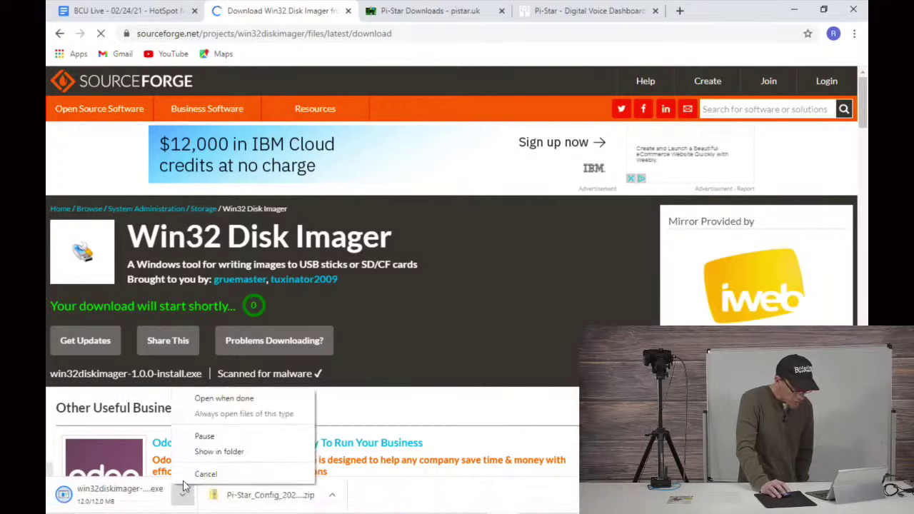
Step: Set the installer download to open when done, show it in its folder, and bring up File Explorer
click(203, 401)
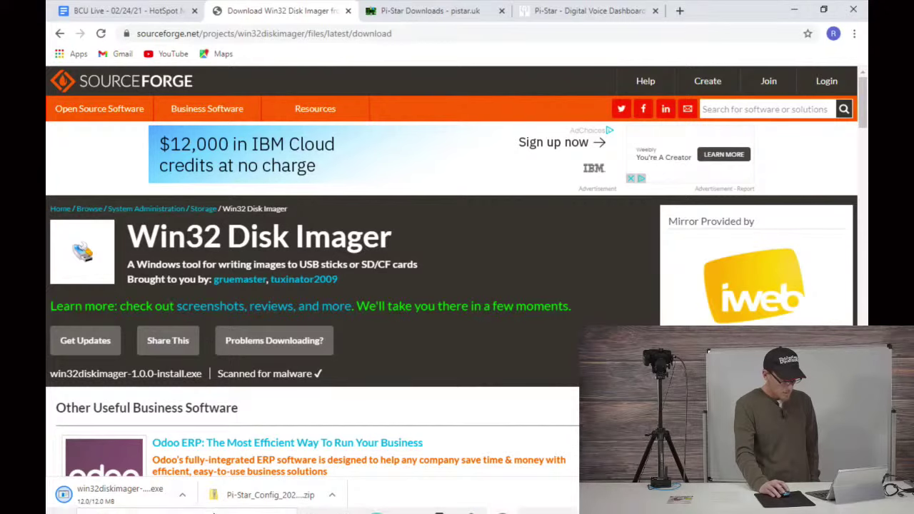
mouse_move(491, 508)
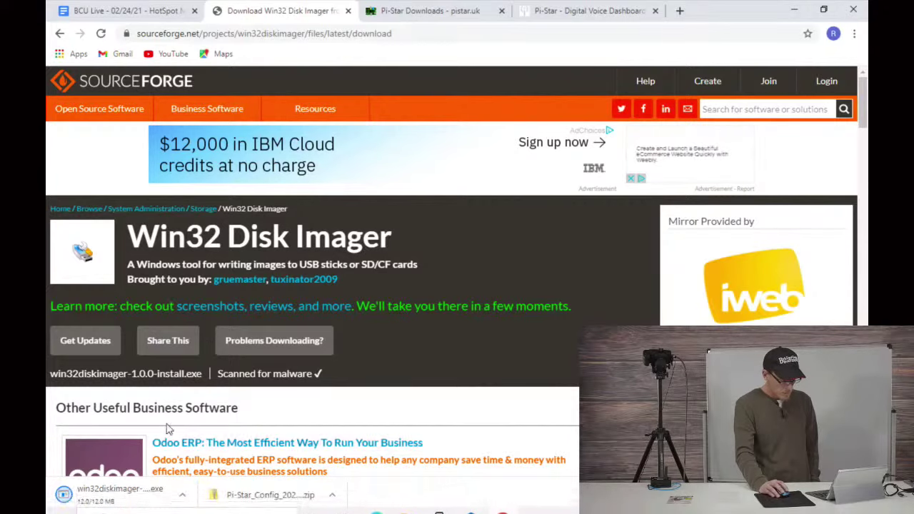
click(182, 495)
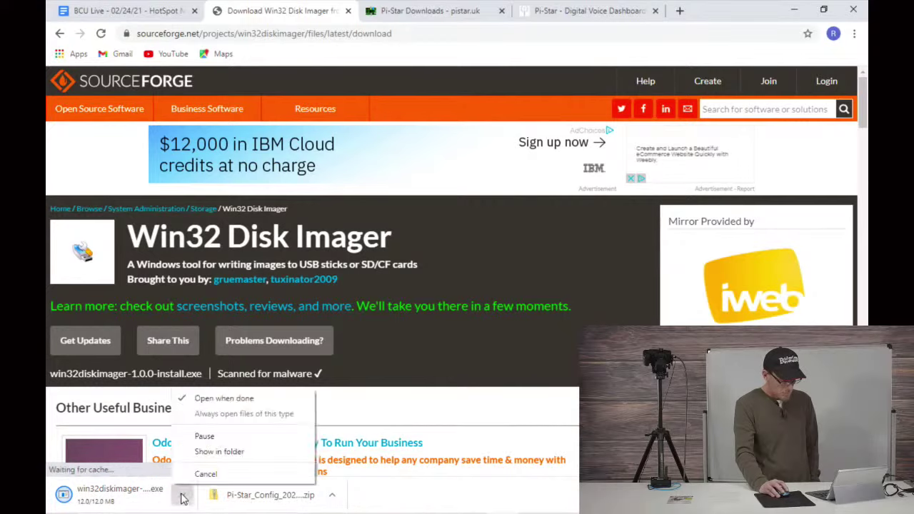
click(211, 451)
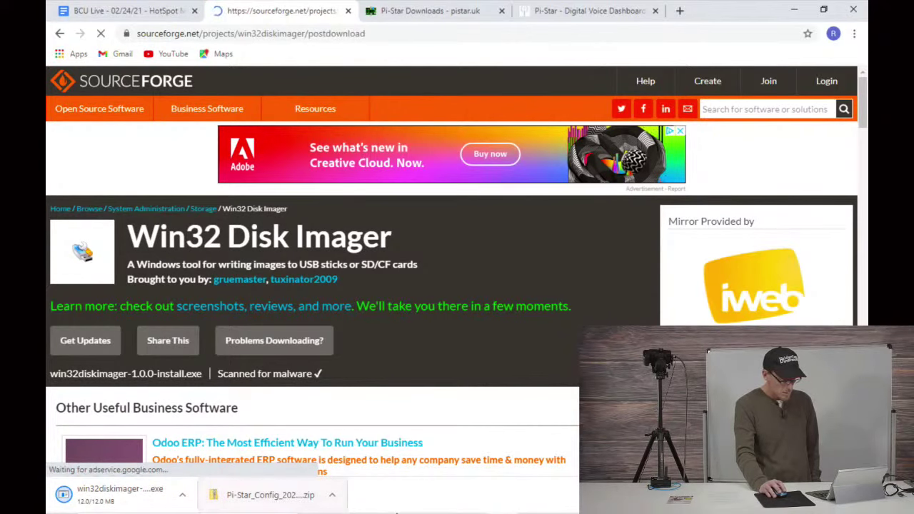
click(410, 503)
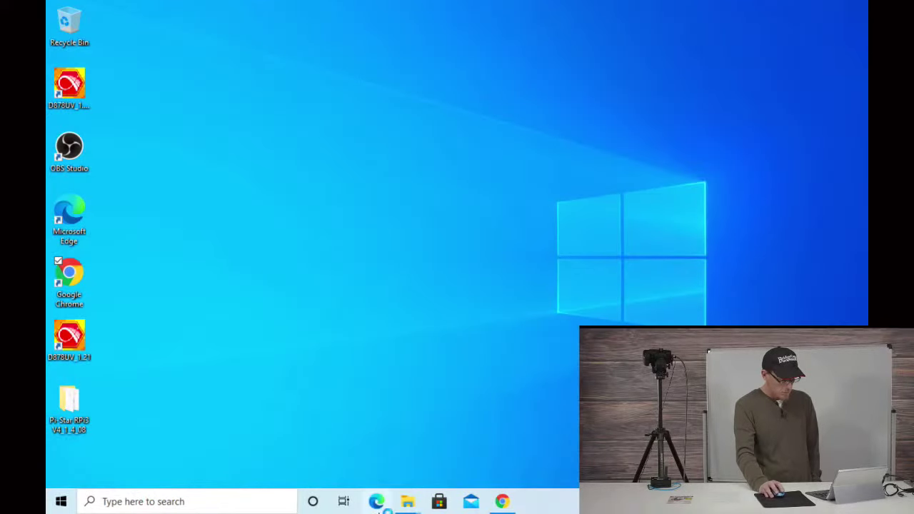
Step: Run win32diskimager-1.0.0-install and approve the User Account Control prompt
mouse_move(411, 505)
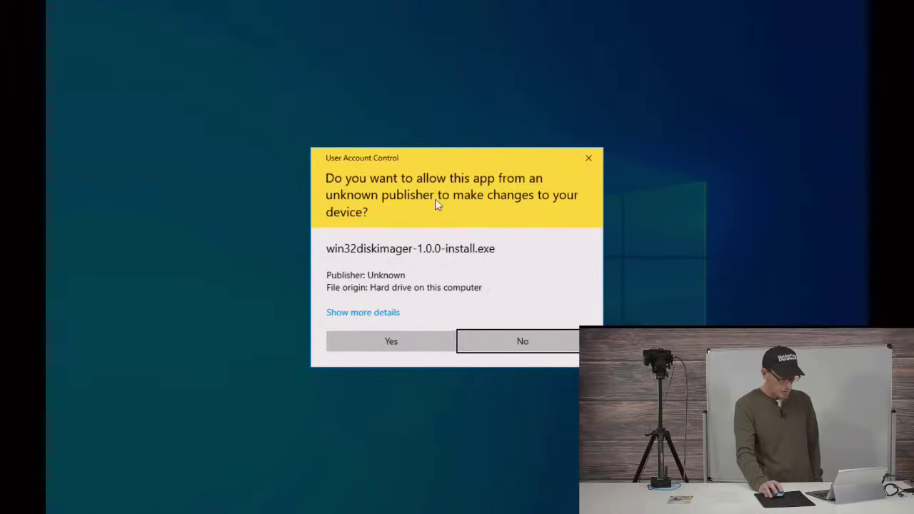
click(391, 343)
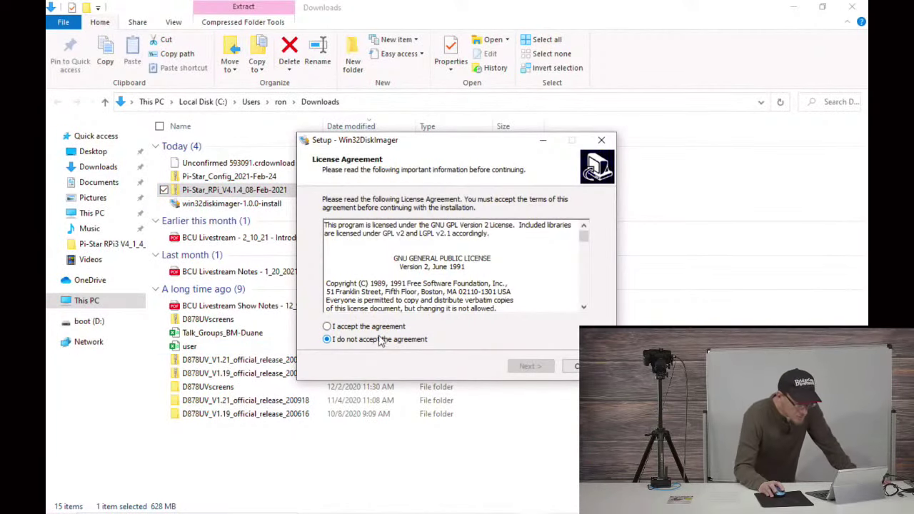
Step: Accept the licence, keeping the default install folder, Start Menu folder and desktop shortcut
click(375, 328)
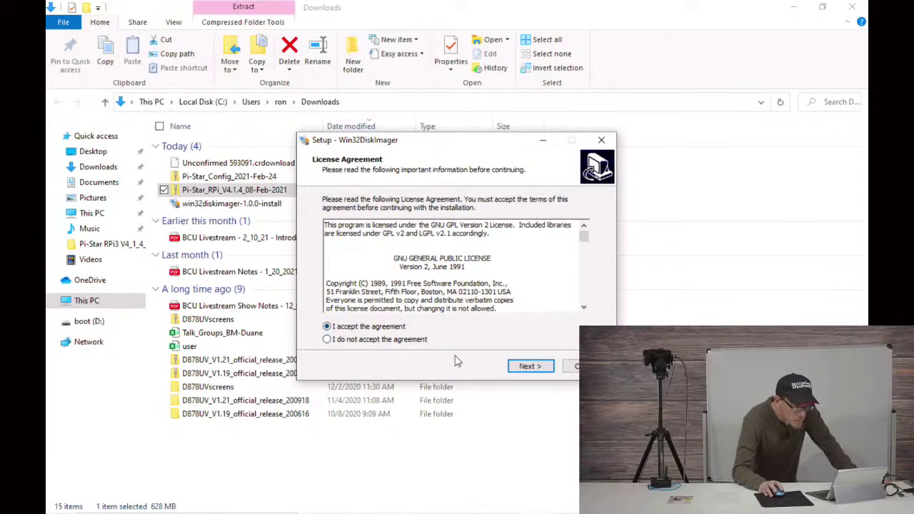
click(527, 367)
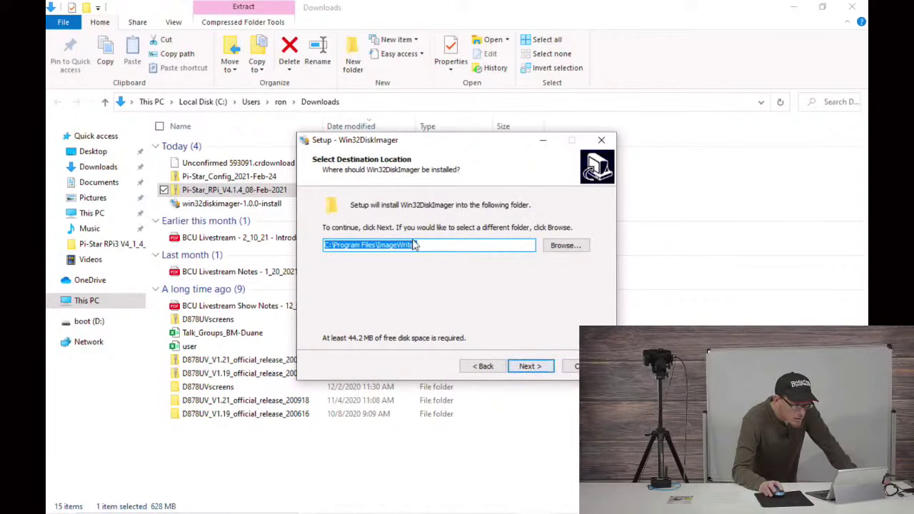
click(532, 368)
click(533, 370)
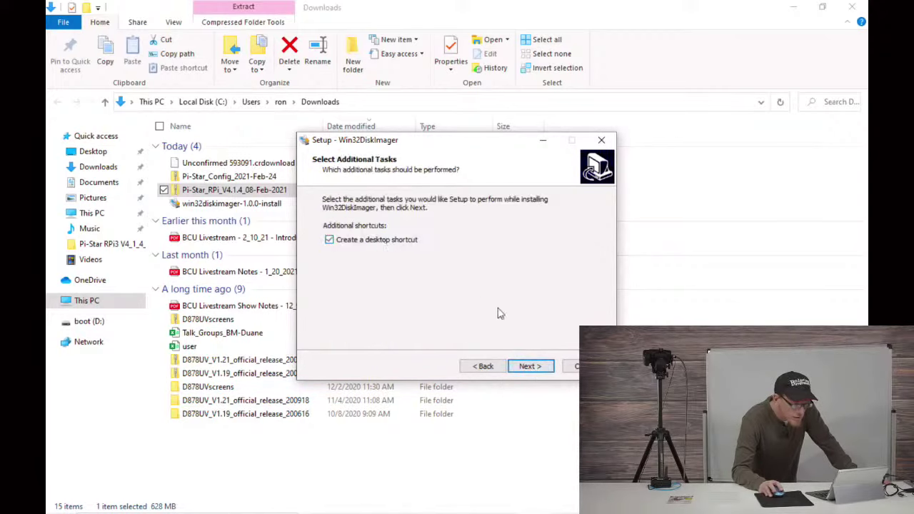
click(531, 370)
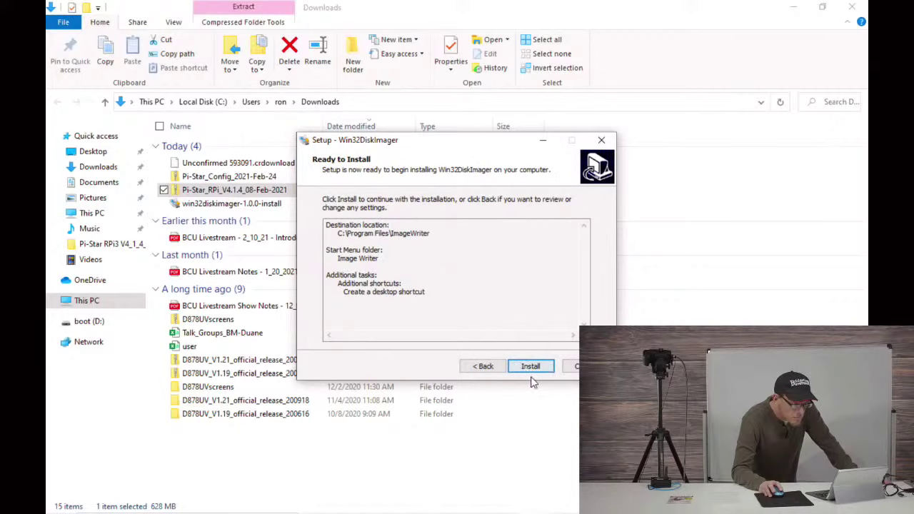
Step: Install Win32DiskImager and finish setup with Win32 Disk Imager 1.0 launched
click(531, 366)
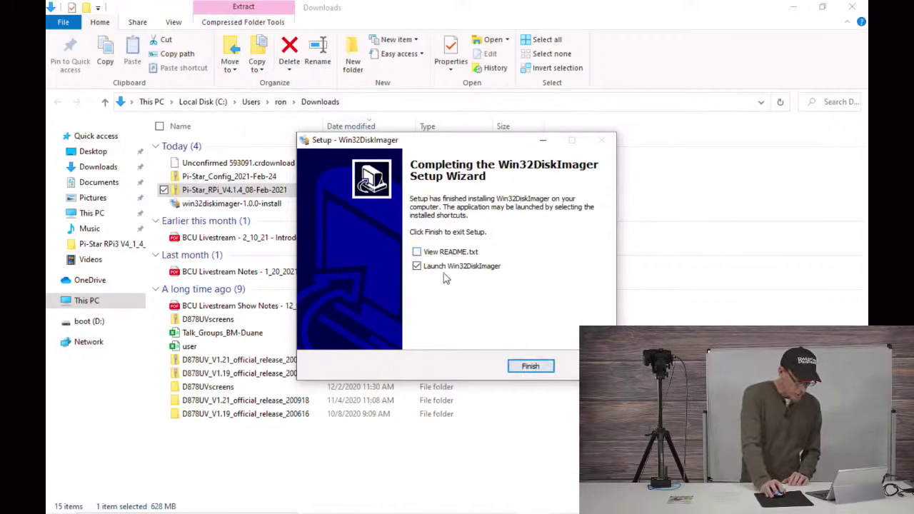
click(527, 367)
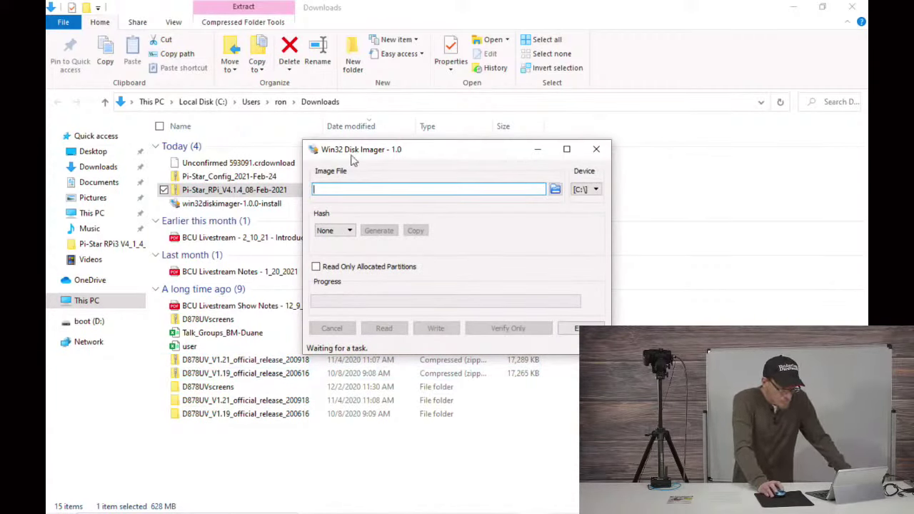
click(340, 187)
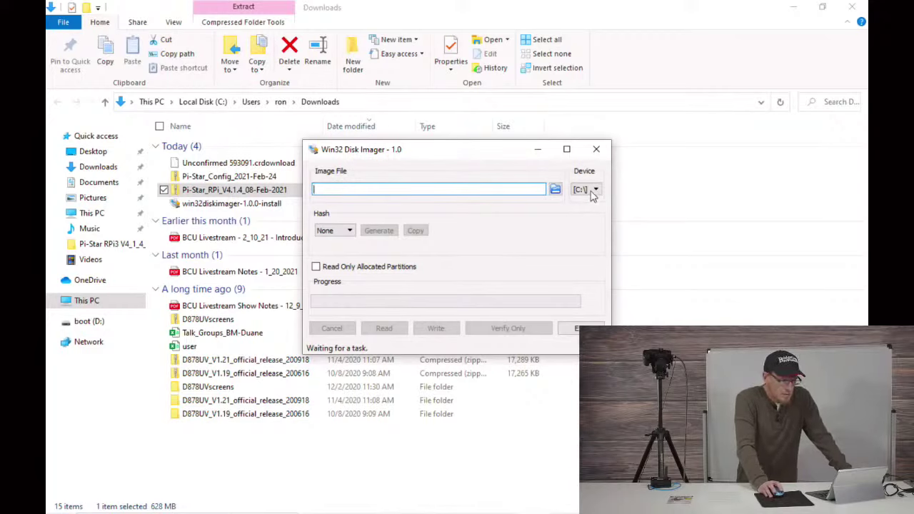
Step: Load Pi-Star_RPi_V4.1.4_08-Feb-2021.img from the Desktop's Pi-Star RPi3 V4_1_4_08 folder as the image file
click(555, 190)
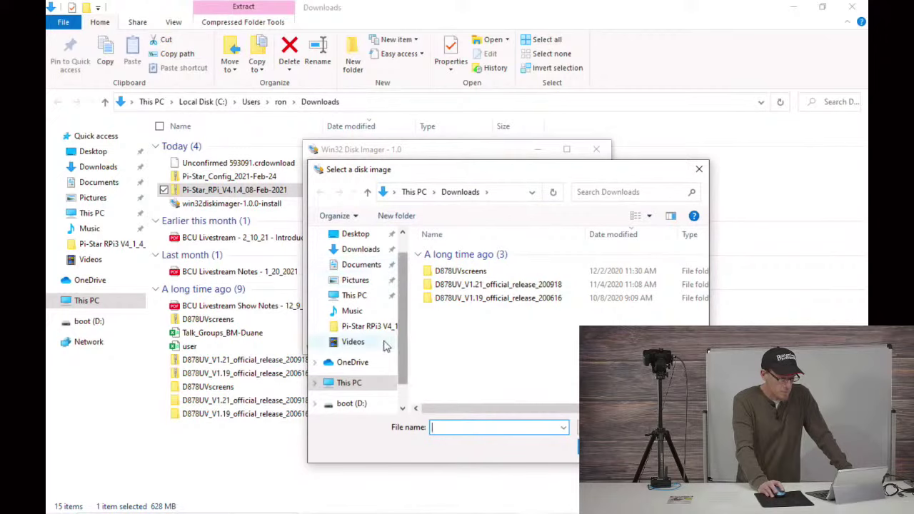
click(353, 235)
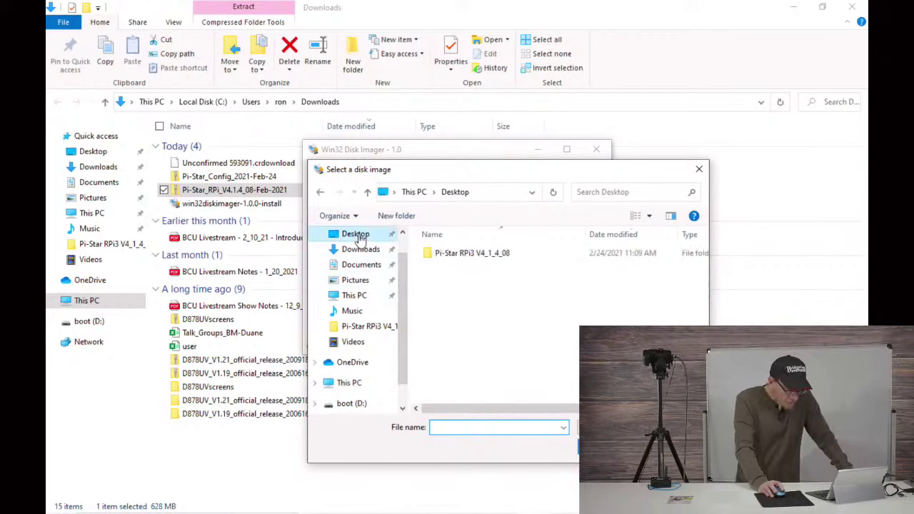
double_click(471, 259)
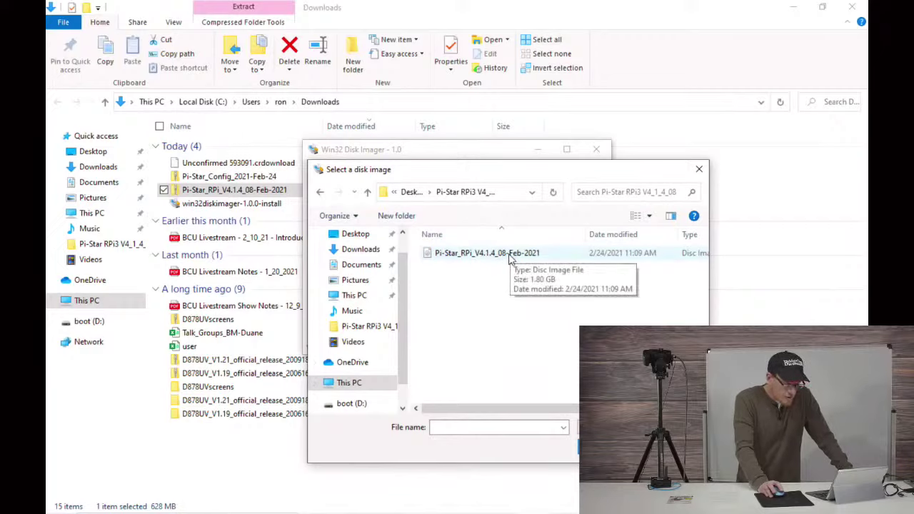
click(511, 259)
click(607, 446)
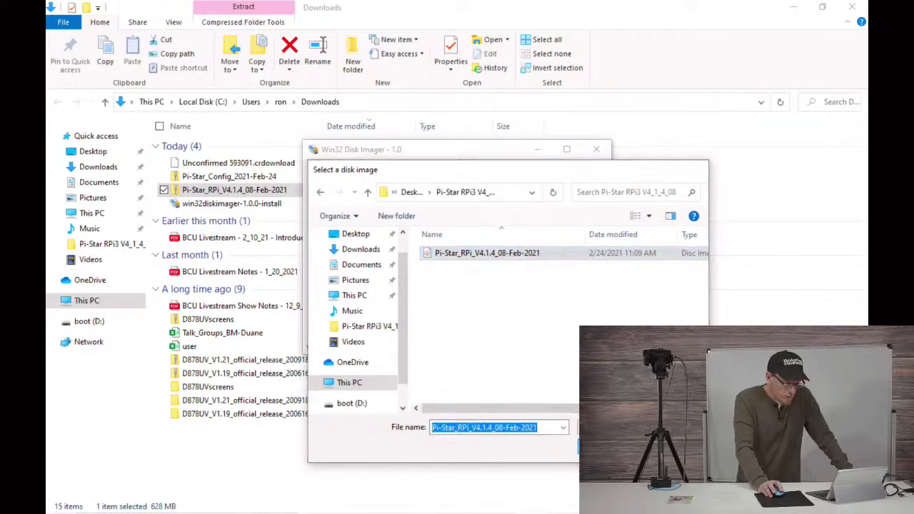
click(594, 190)
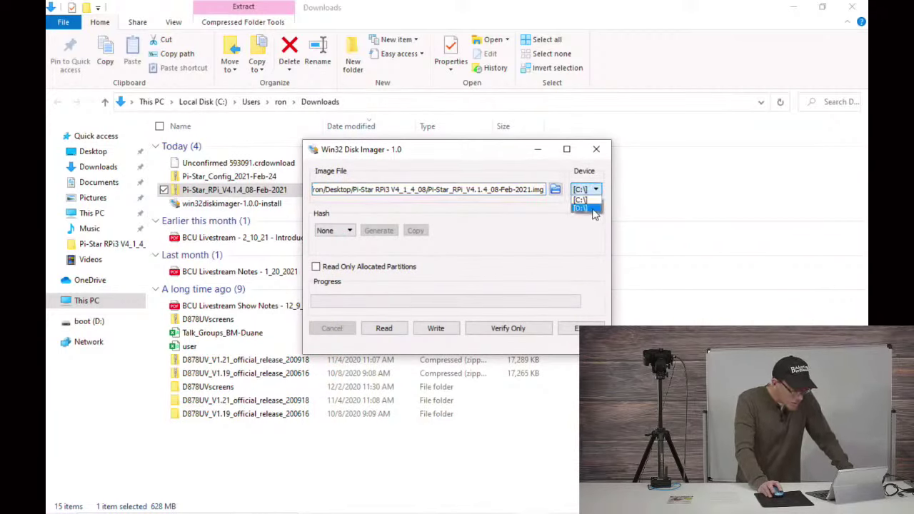
Step: Write the Pi-Star image to the D:\ drive, confirming the overwrite
click(581, 208)
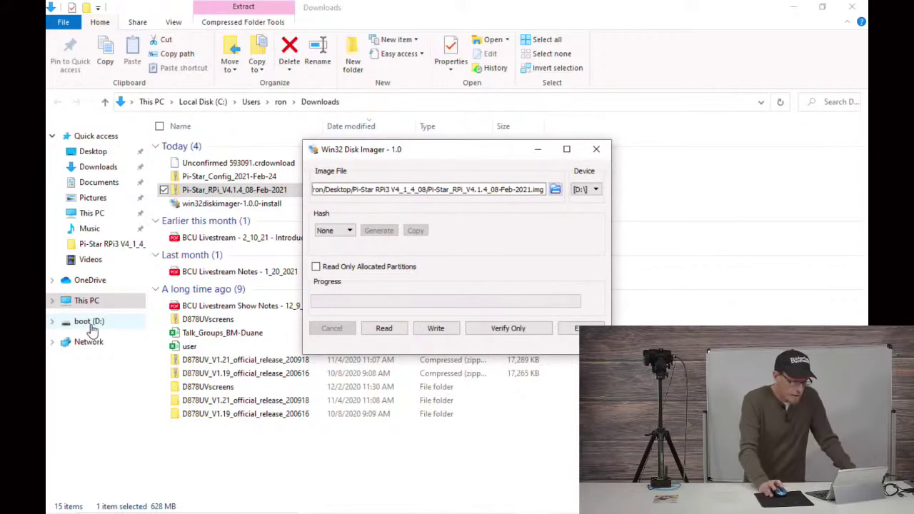
click(437, 330)
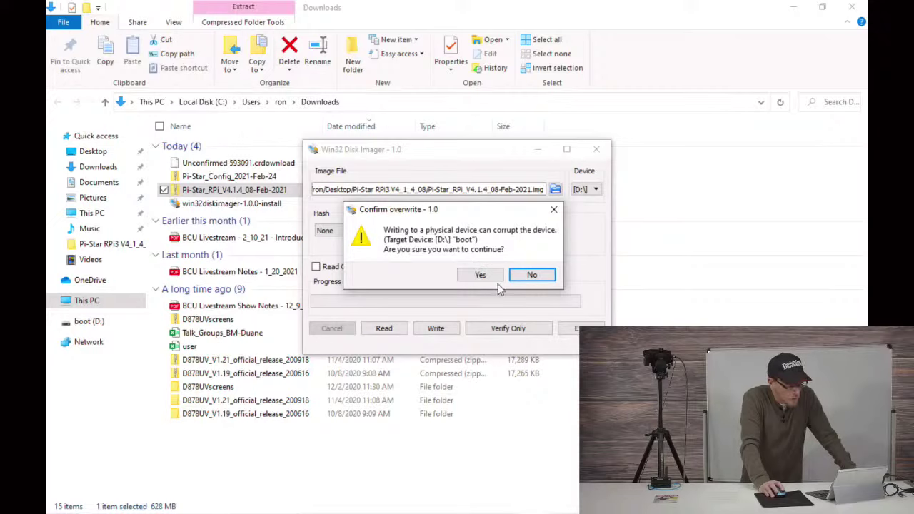
click(478, 275)
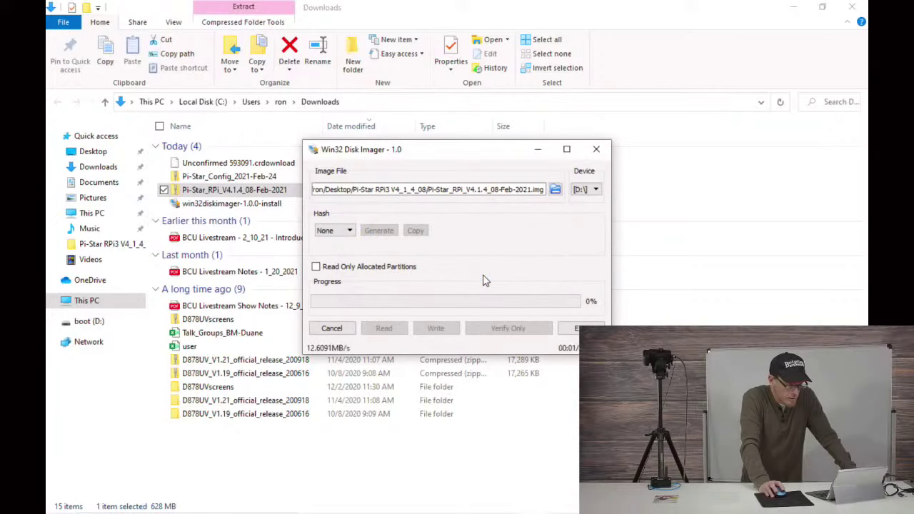
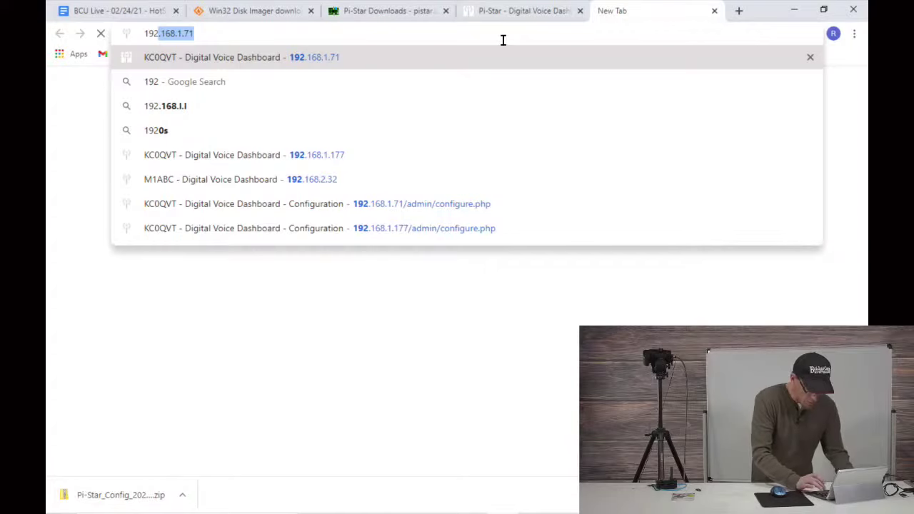
Step: Load the router admin page at 192.168.1.1, proceeding past the security warning
text(.168)
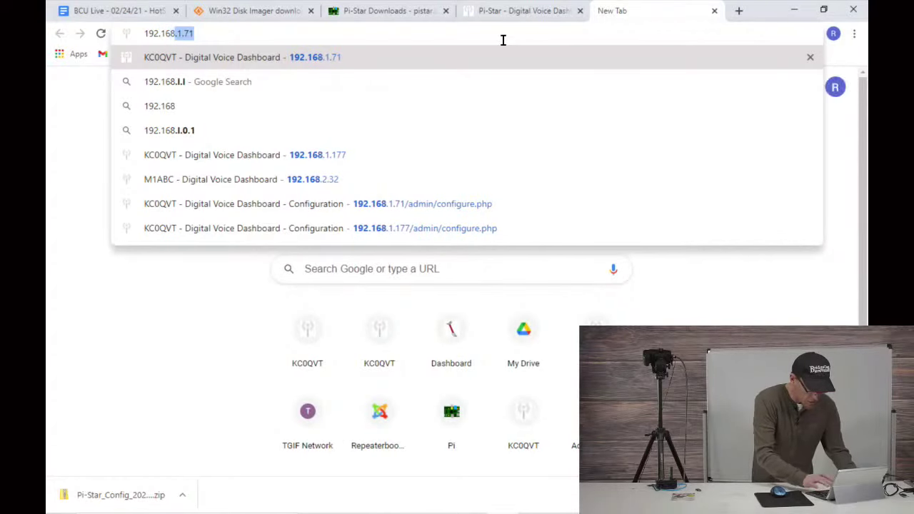
text(.1.1)
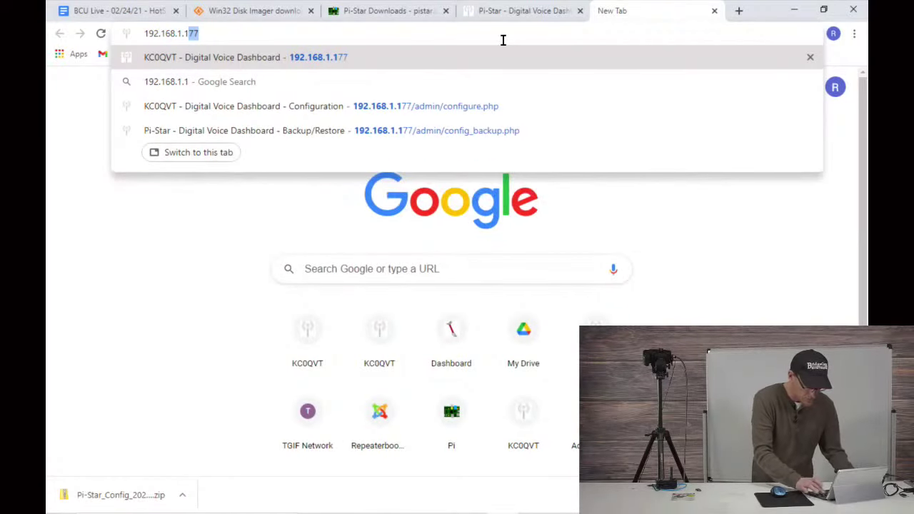
key(Delete)
key(Return)
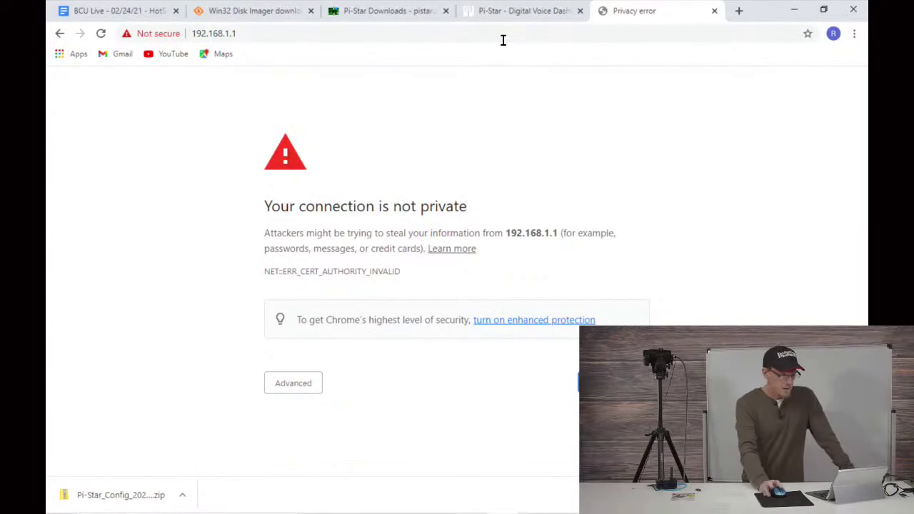
click(302, 387)
scroll(301, 364, down, 1)
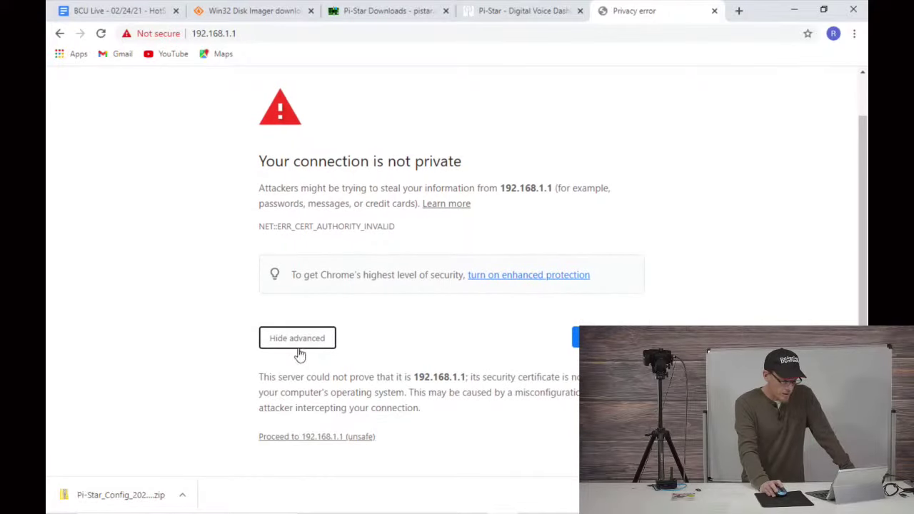
click(325, 437)
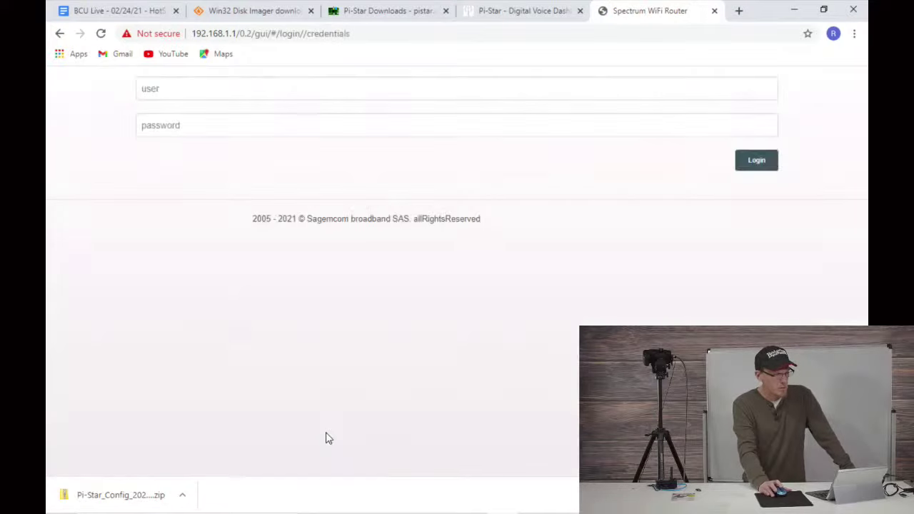
Step: Sign in to the router with its admin login name and password
click(518, 248)
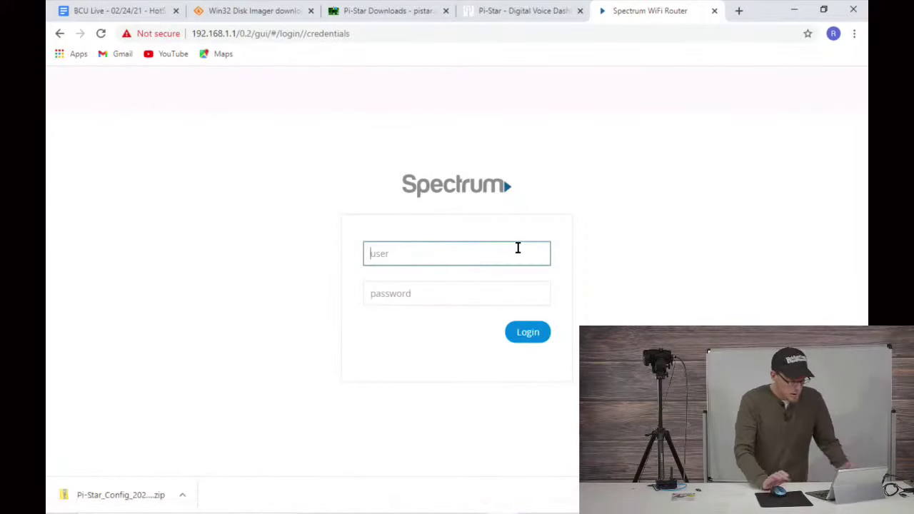
text(admin)
key(Tab)
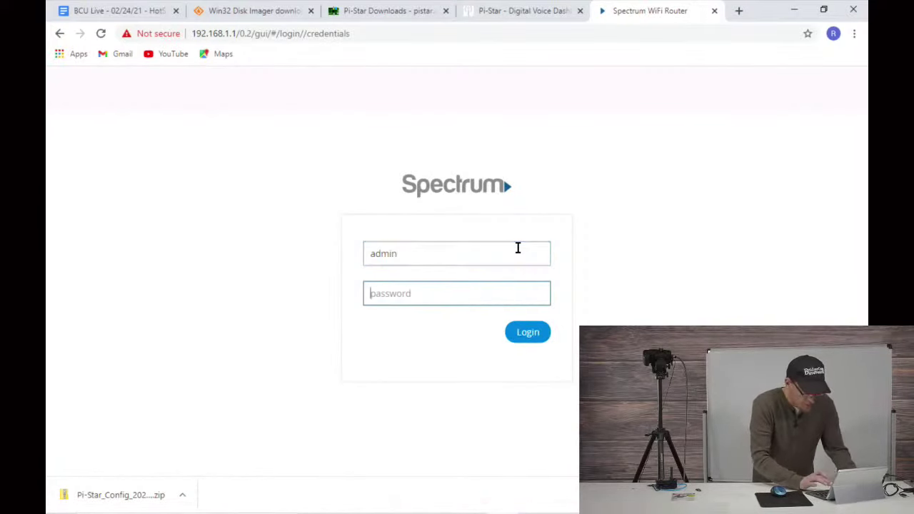
text(a)
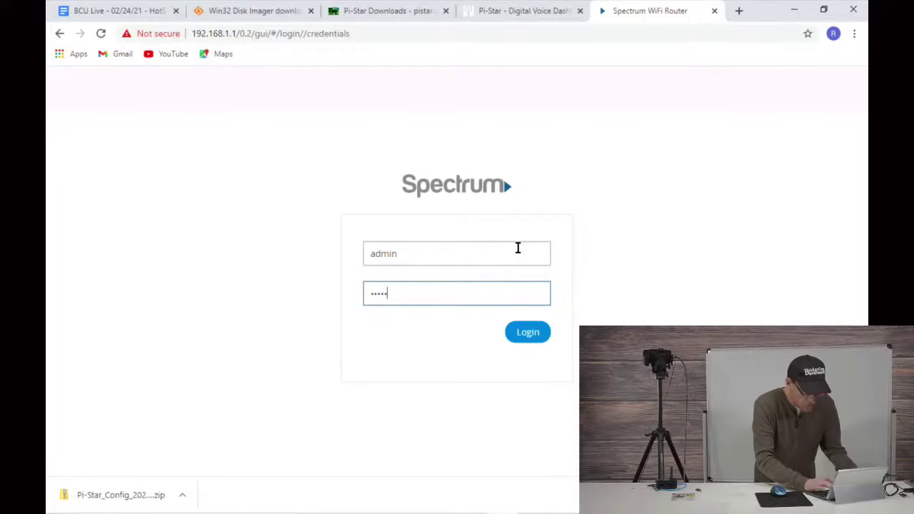
click(532, 338)
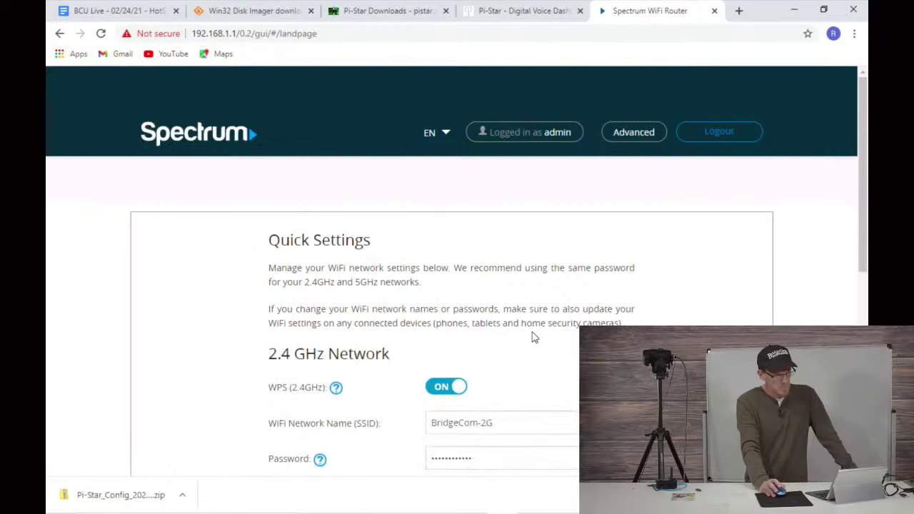
Step: Open the Advanced dashboard and find pi-star at 192.168.1.177 in the device list
scroll(424, 246, down, 2)
scroll(481, 189, up, 2)
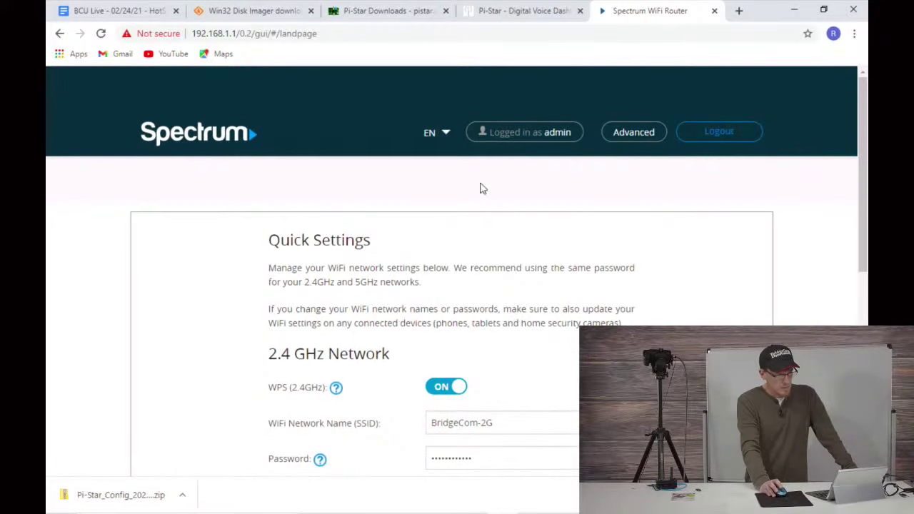
click(633, 134)
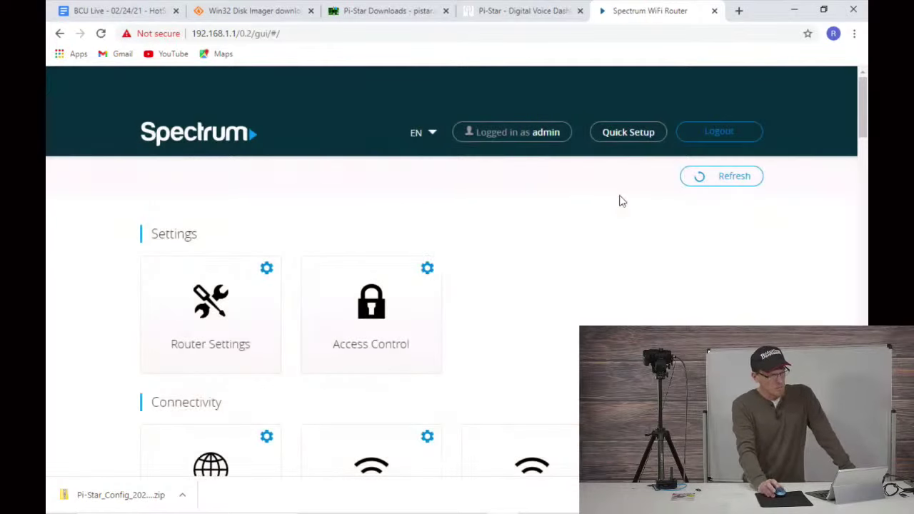
scroll(734, 210, down, 1)
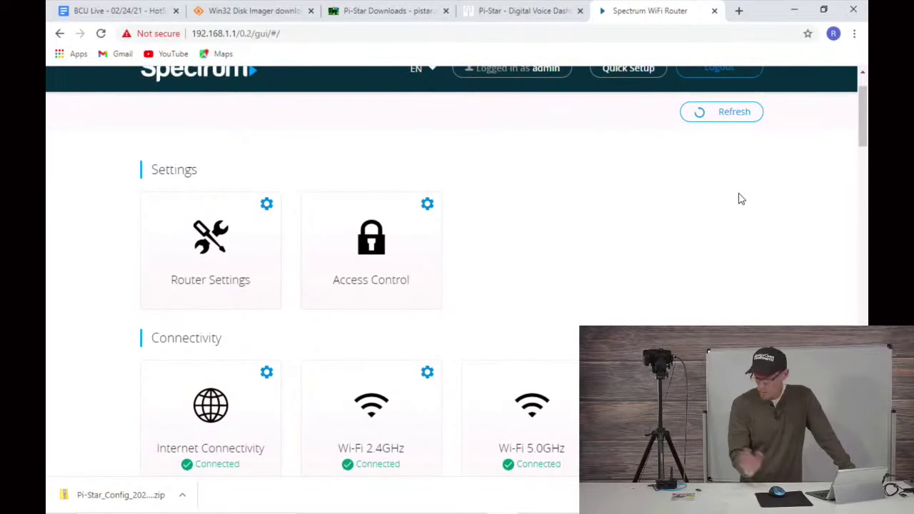
scroll(728, 190, down, 1)
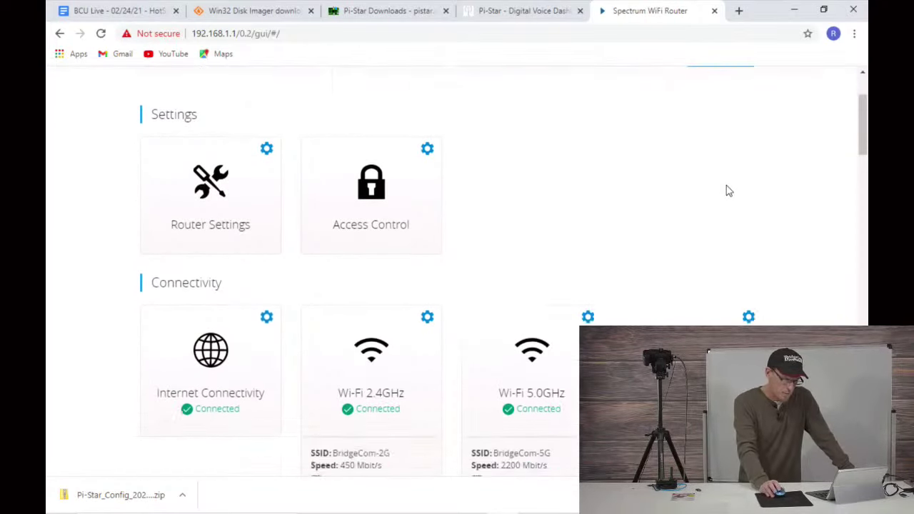
scroll(728, 191, down, 3)
scroll(704, 188, down, 5)
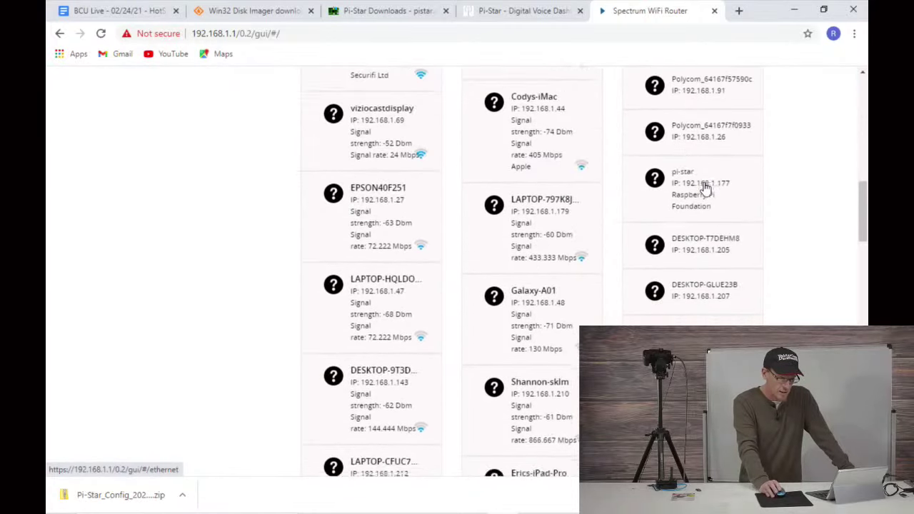
scroll(704, 187, down, 5)
scroll(704, 187, up, 2)
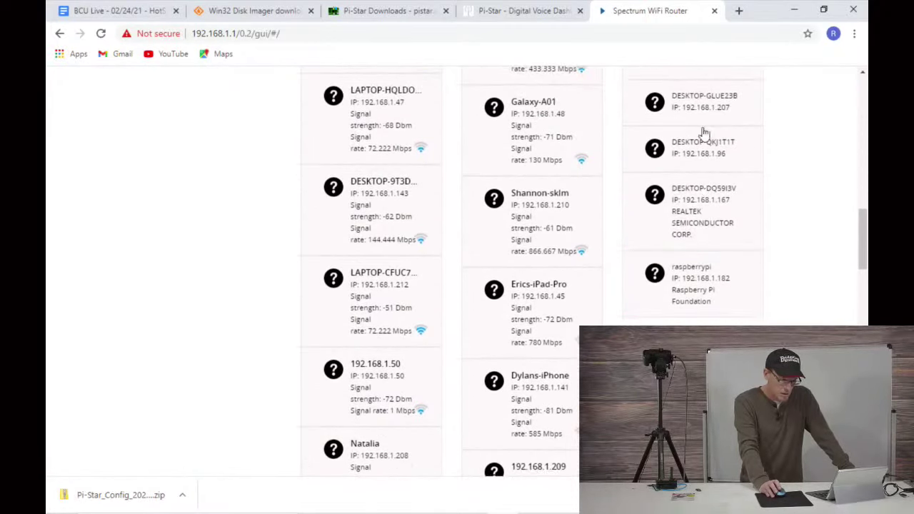
scroll(714, 153, up, 2)
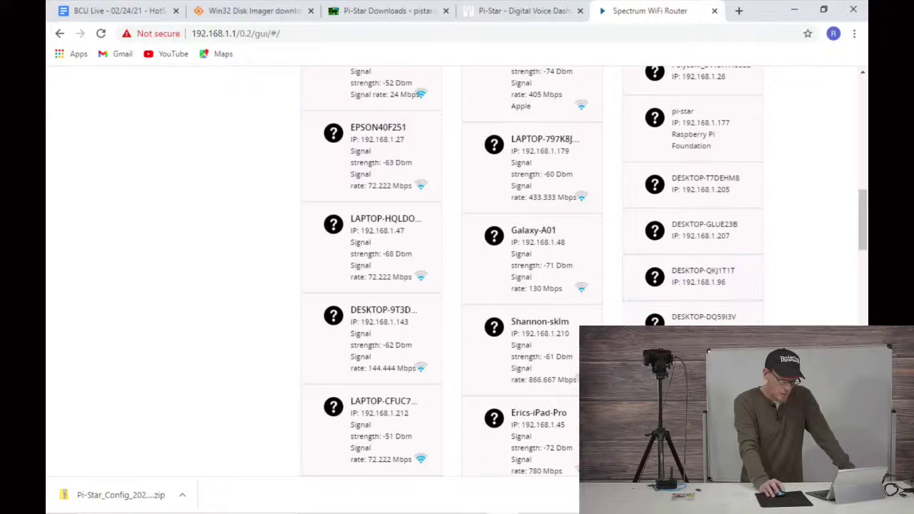
Step: Try loading the hotspot at 192.168.1.182 in a new tab, retrying when refused
click(431, 33)
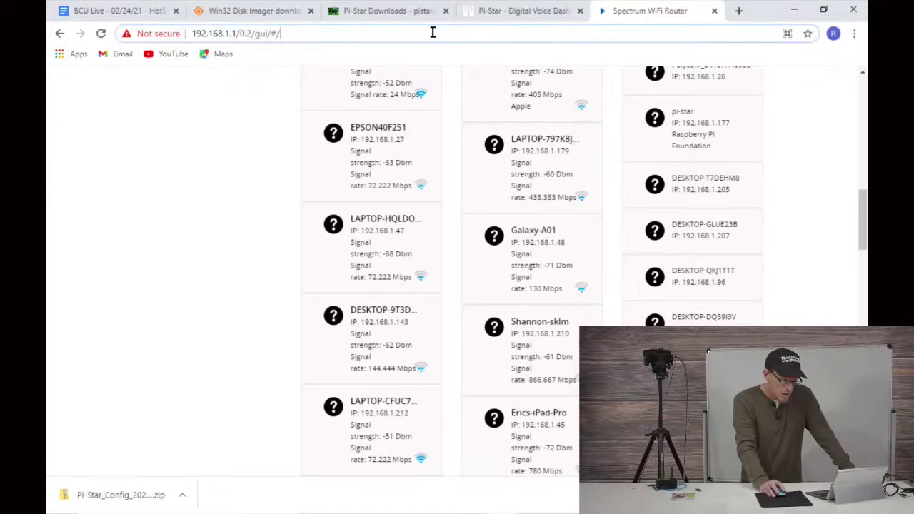
key(ctrl+t)
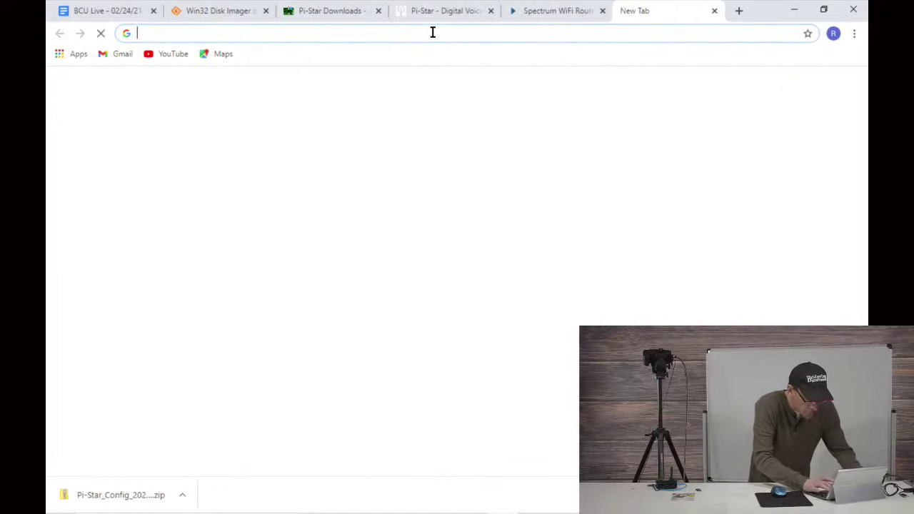
text(192.1)
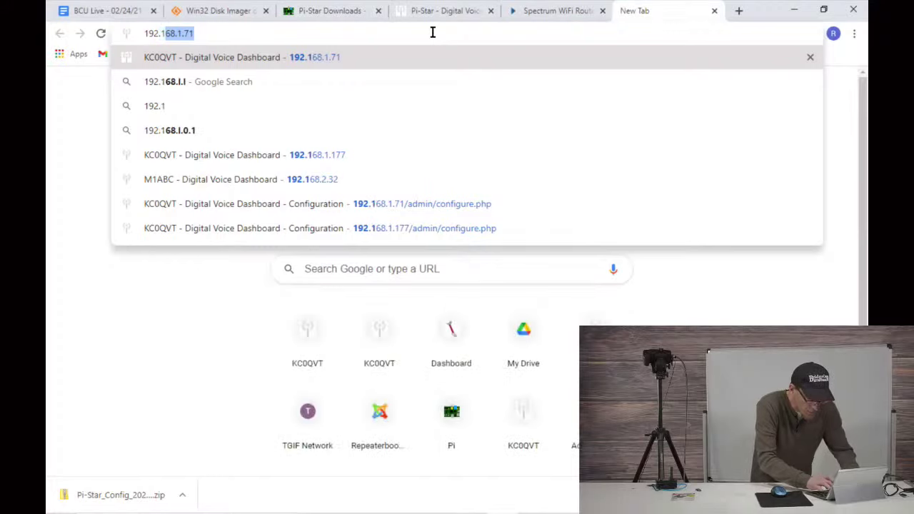
text(68.1.)
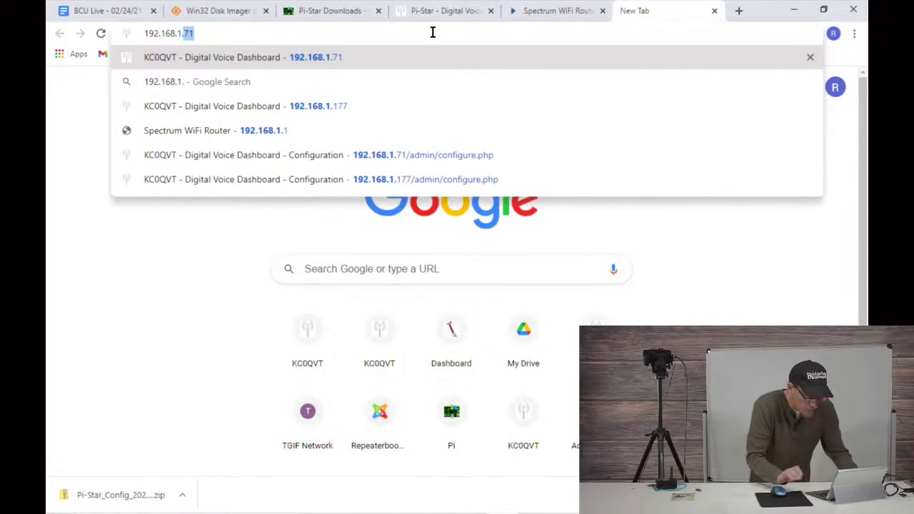
click(550, 11)
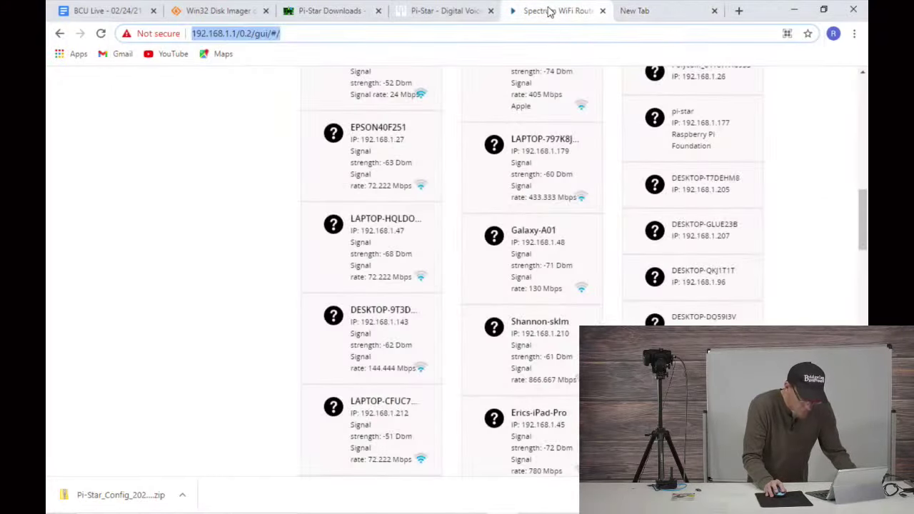
click(634, 11)
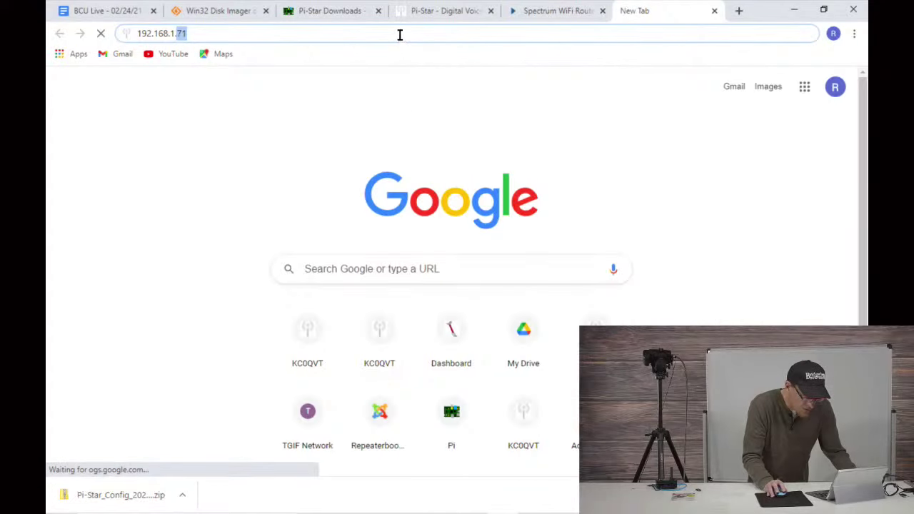
key(BackSpace)
key(BackSpace)
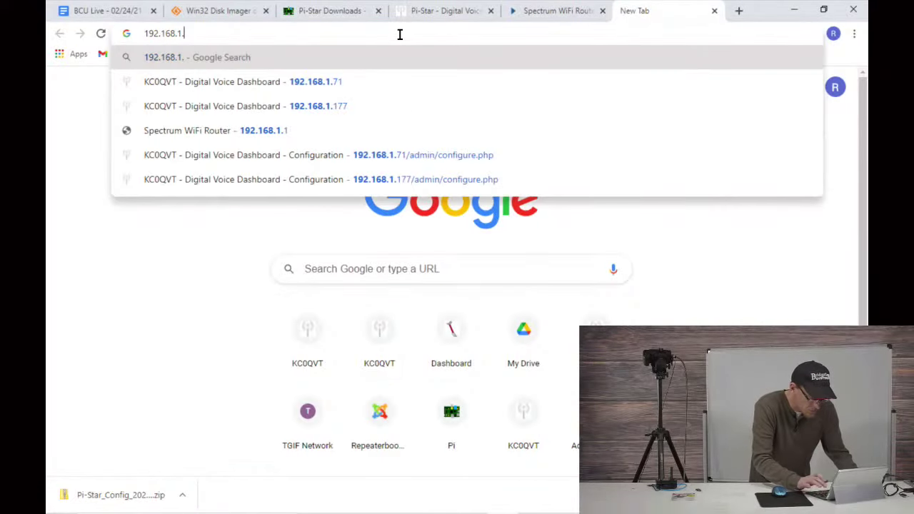
text(182)
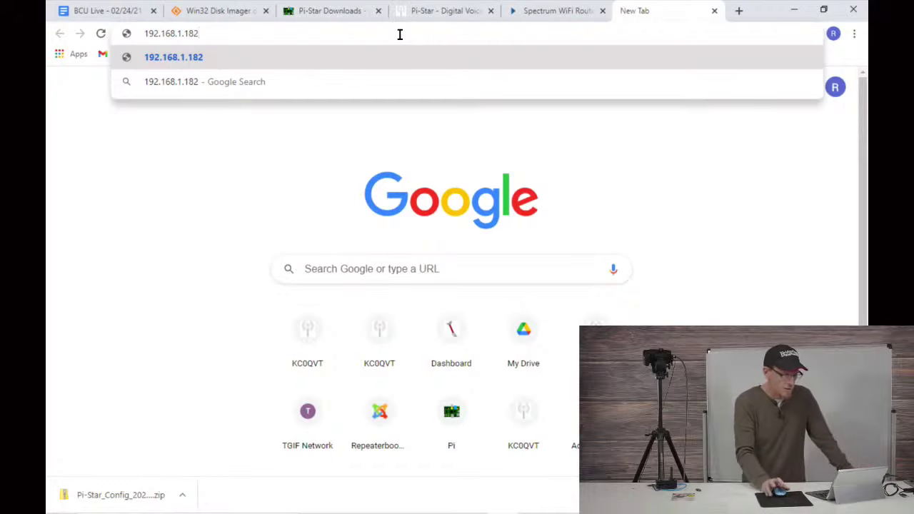
key(Return)
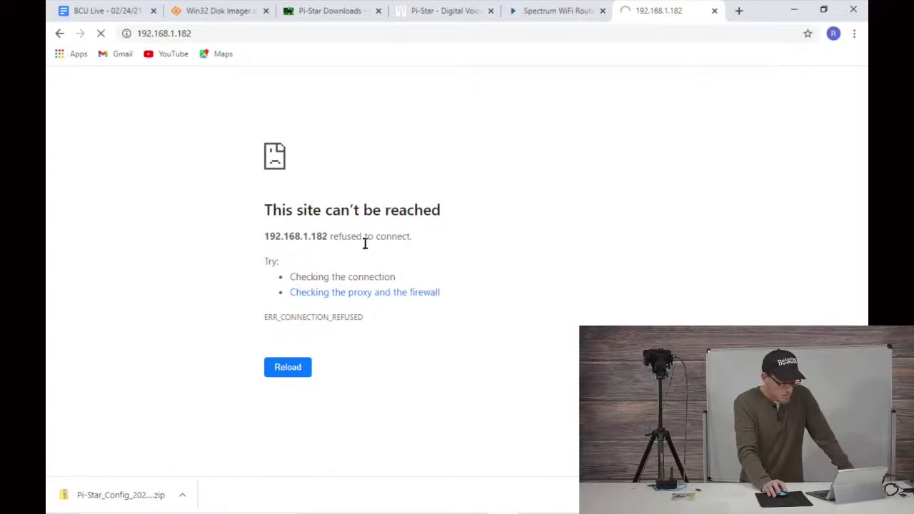
click(287, 373)
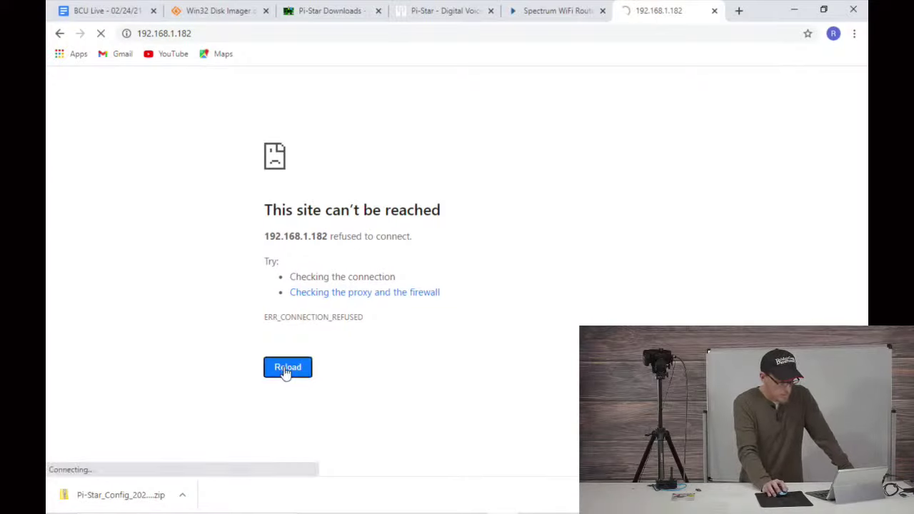
Step: Recheck the router's device list and load the hotspot at 192.168.1.177 instead
click(545, 10)
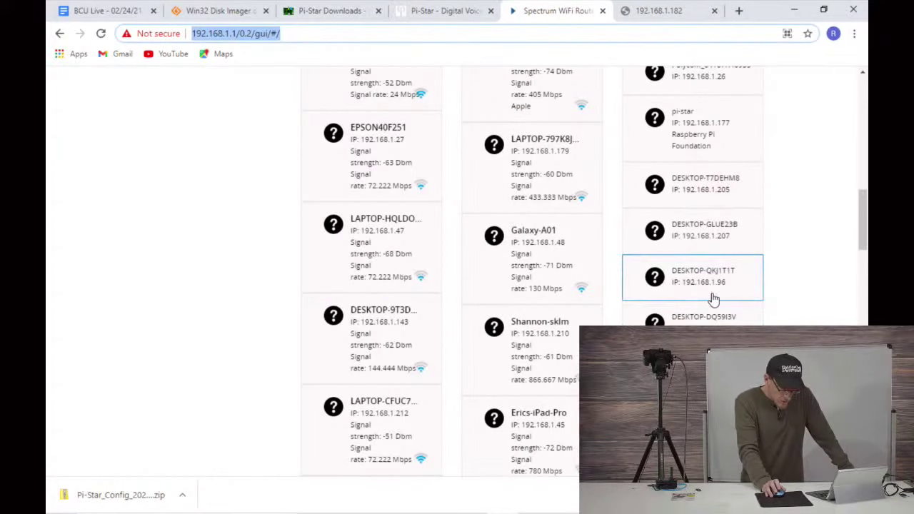
scroll(712, 299, up, 1)
scroll(711, 299, up, 2)
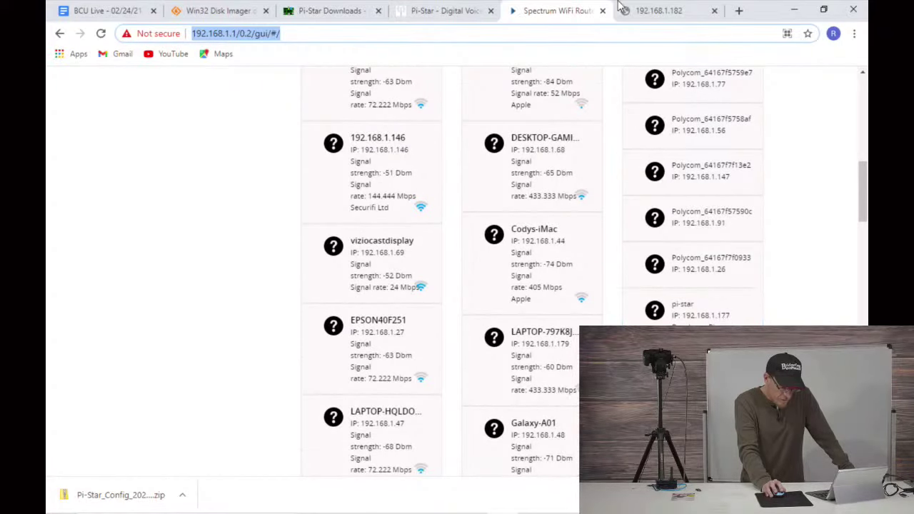
click(654, 12)
click(222, 33)
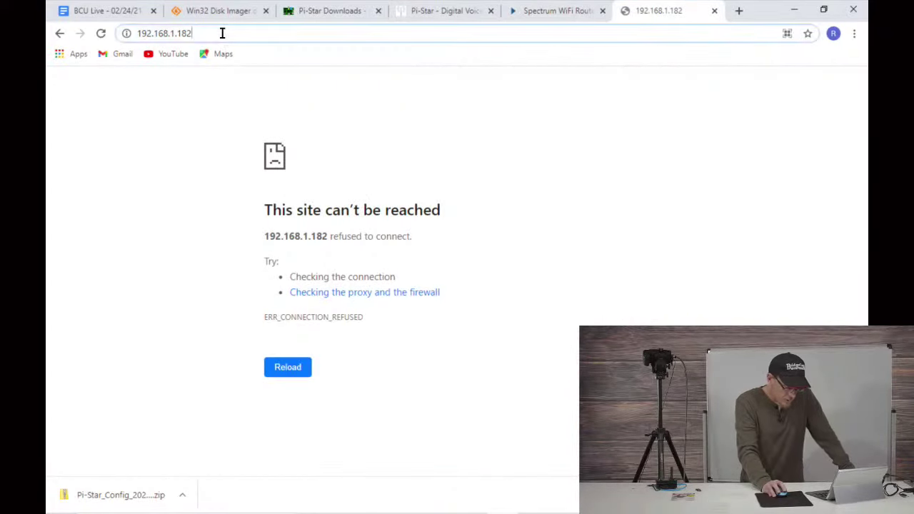
click(222, 33)
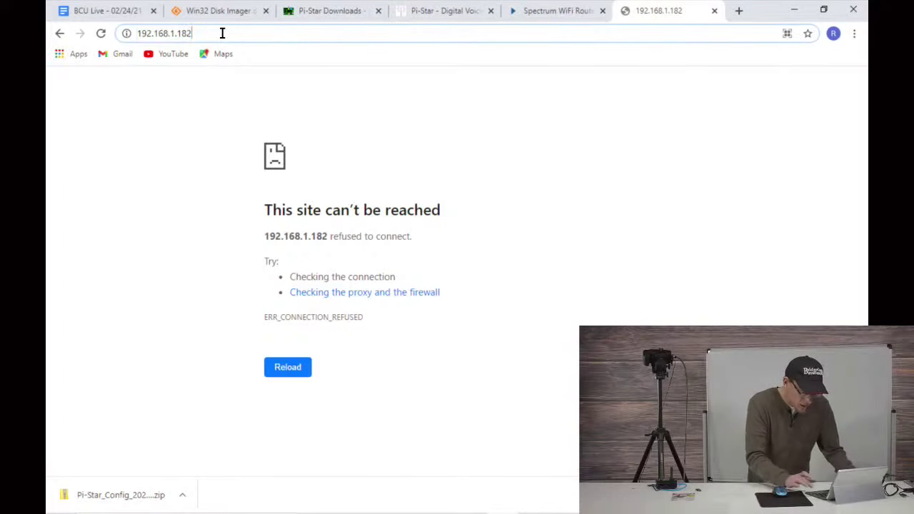
key(BackSpace)
key(BackSpace)
key(BackSpace)
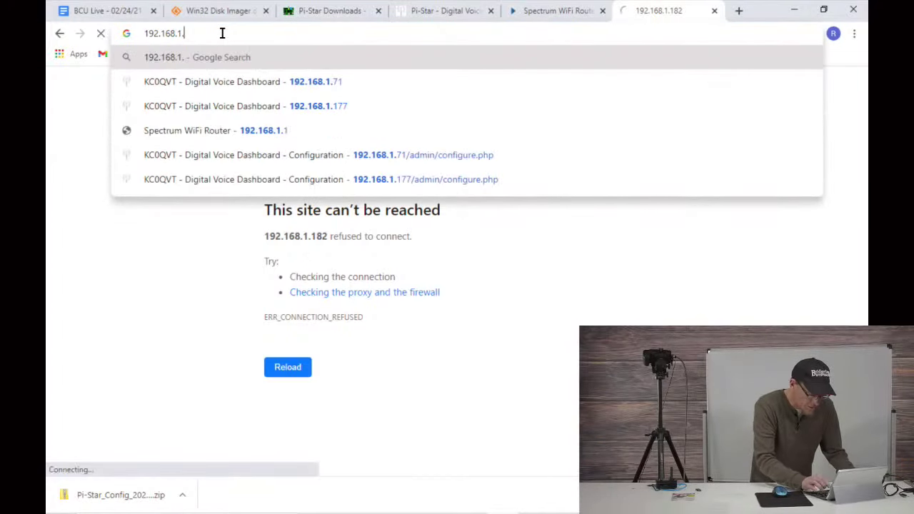
text(177)
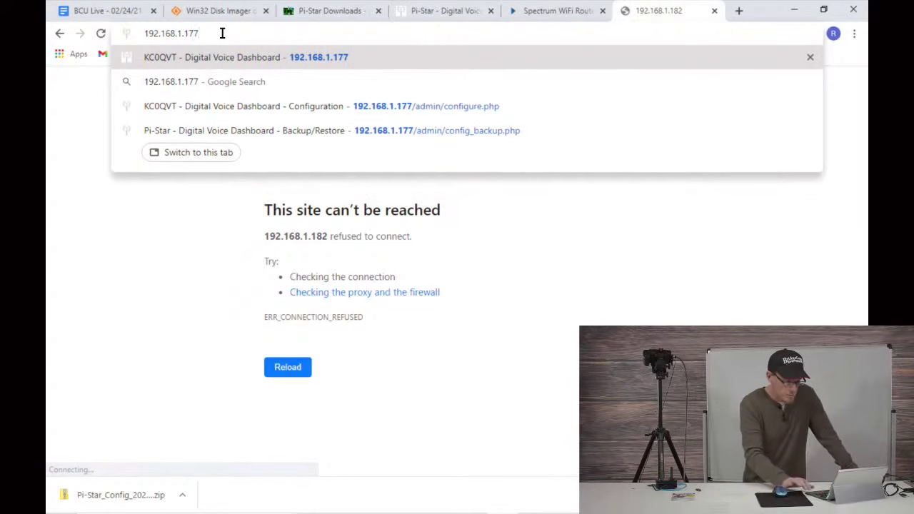
key(Return)
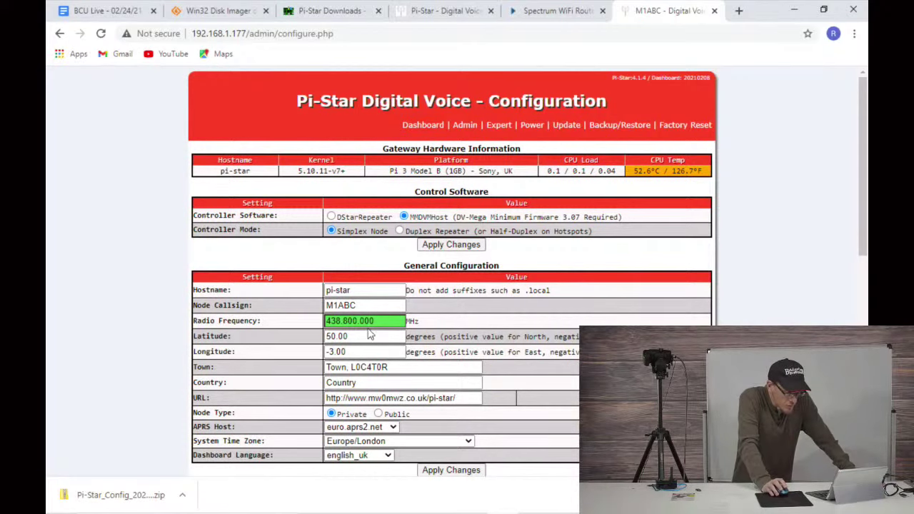
Step: Browse the new hotspot's Configuration, Backup/Restore and Dashboard pages
scroll(380, 322, down, 1)
scroll(267, 322, down, 3)
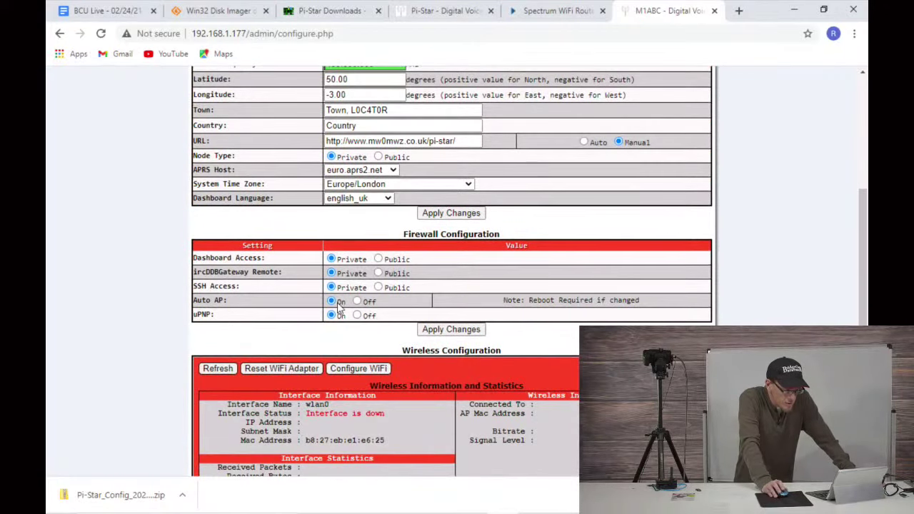
scroll(337, 291, up, 4)
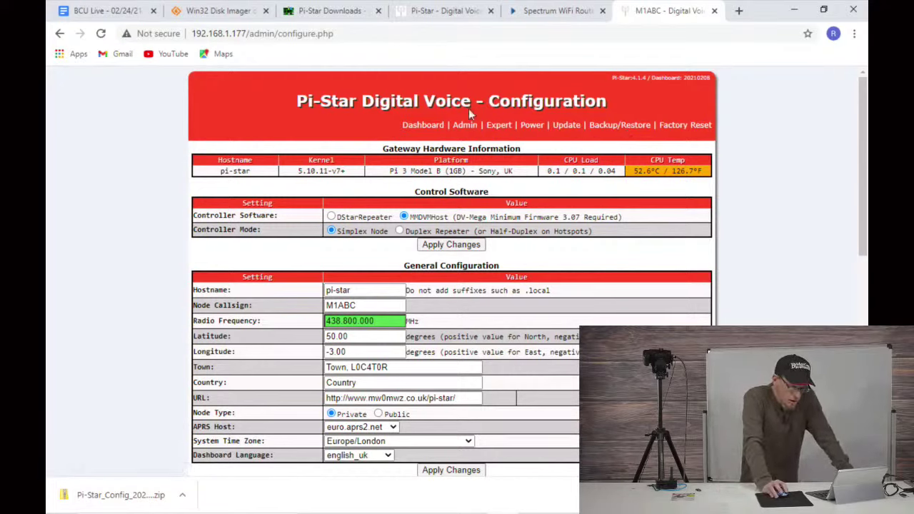
click(621, 125)
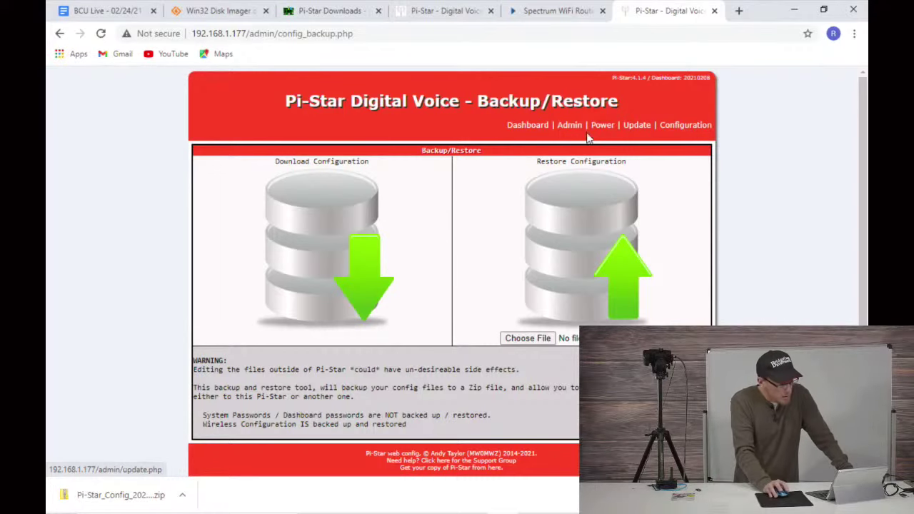
click(541, 125)
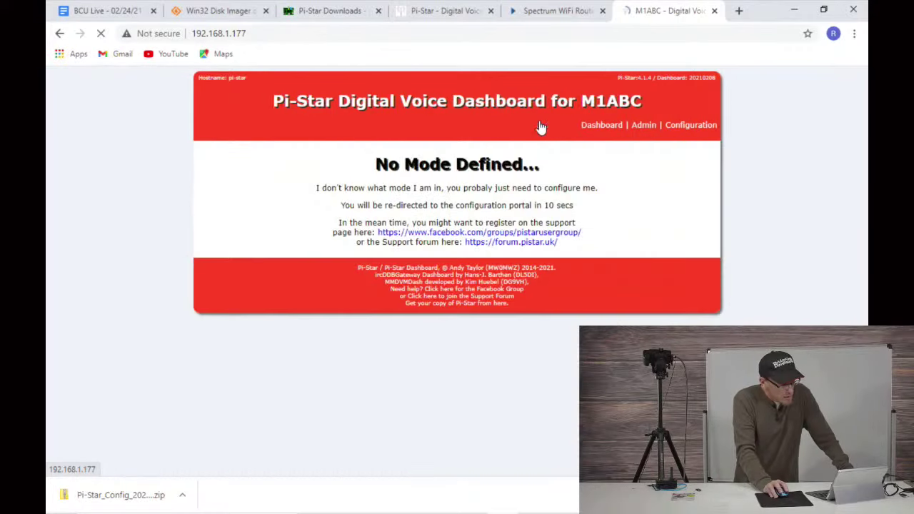
click(690, 127)
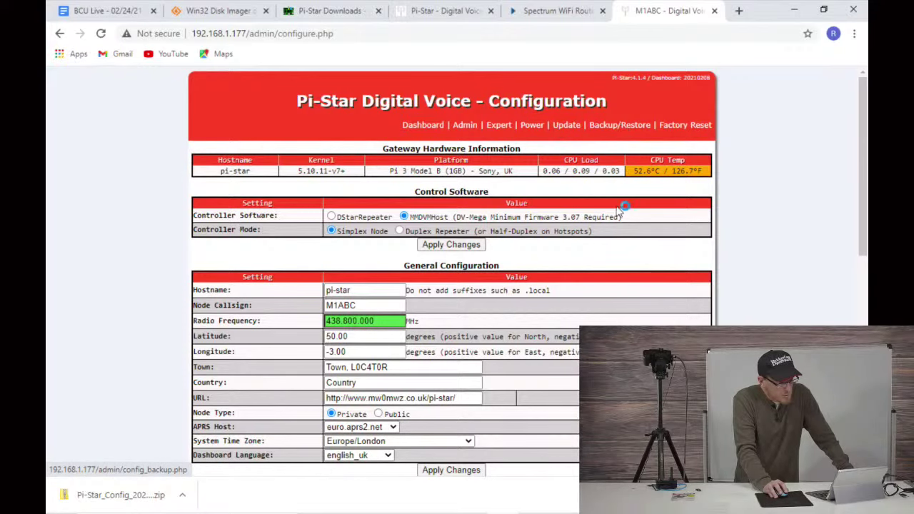
scroll(597, 248, down, 1)
scroll(597, 249, up, 1)
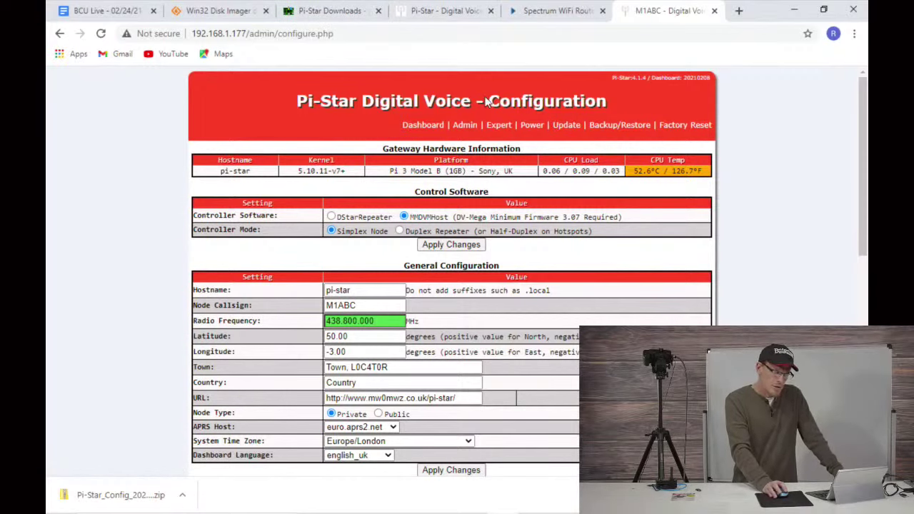
Step: Close the older Backup/Restore tab and return to the new hotspot's Configuration tab
click(469, 30)
click(469, 13)
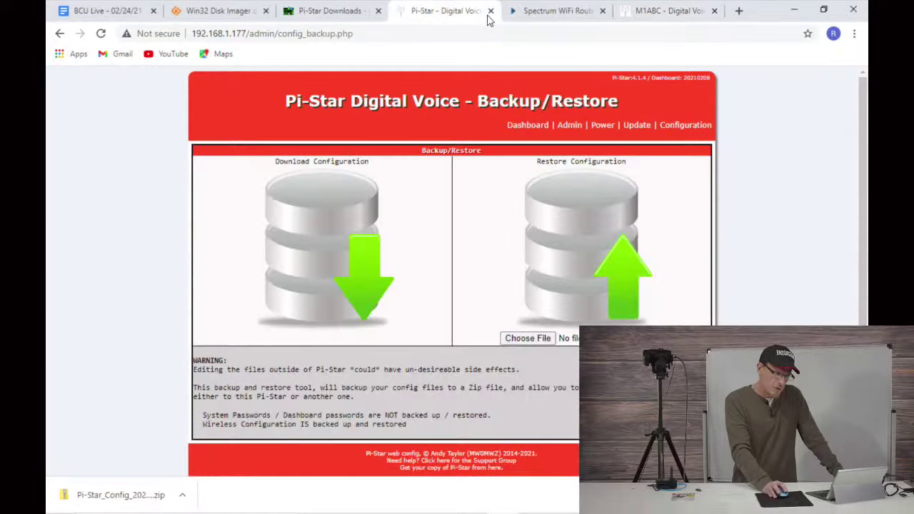
click(490, 11)
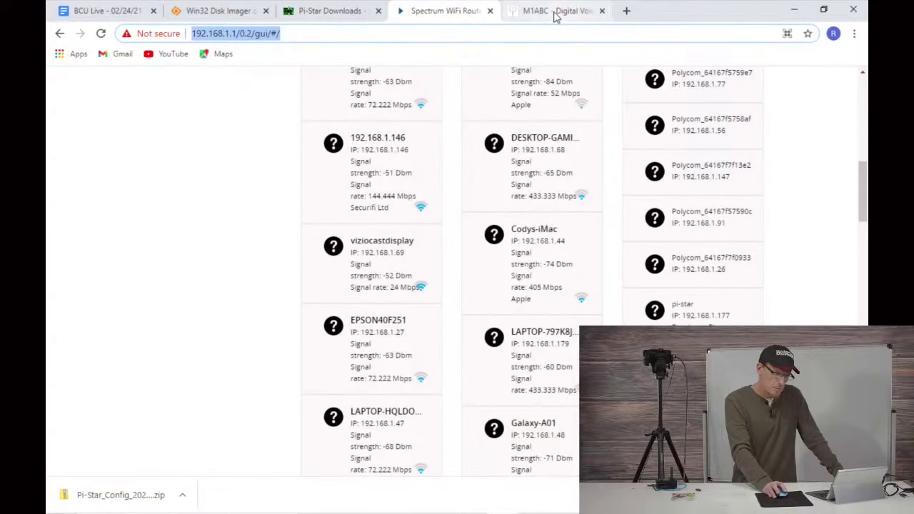
click(555, 13)
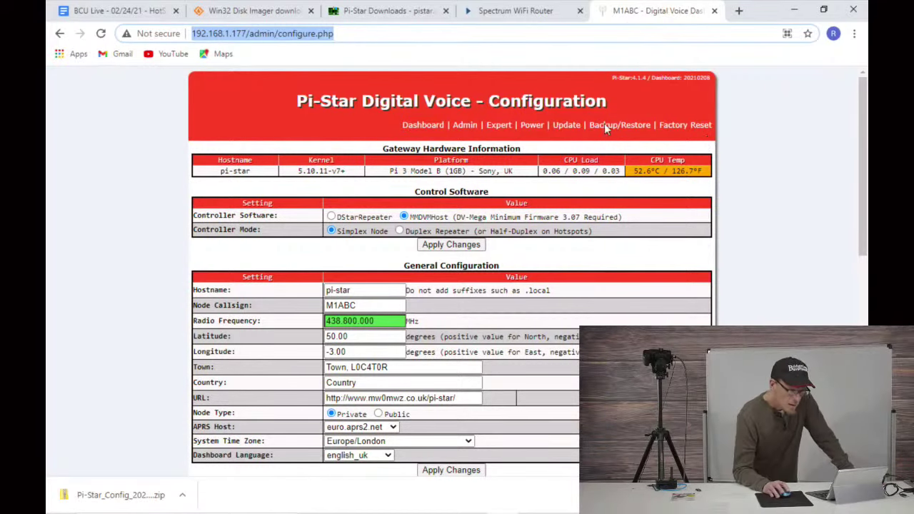
Step: On Backup/Restore, choose Pi-Star_Config_2021-Feb-24 from Downloads as the backup file
click(629, 130)
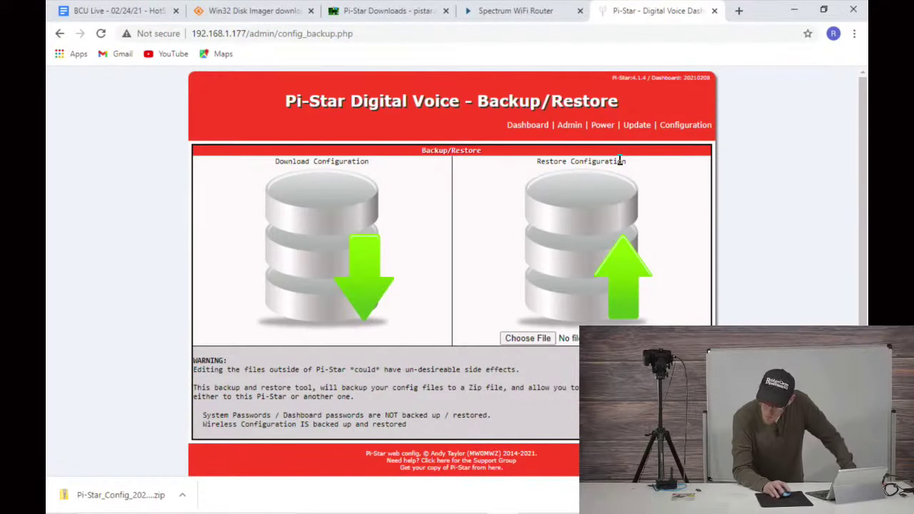
click(534, 340)
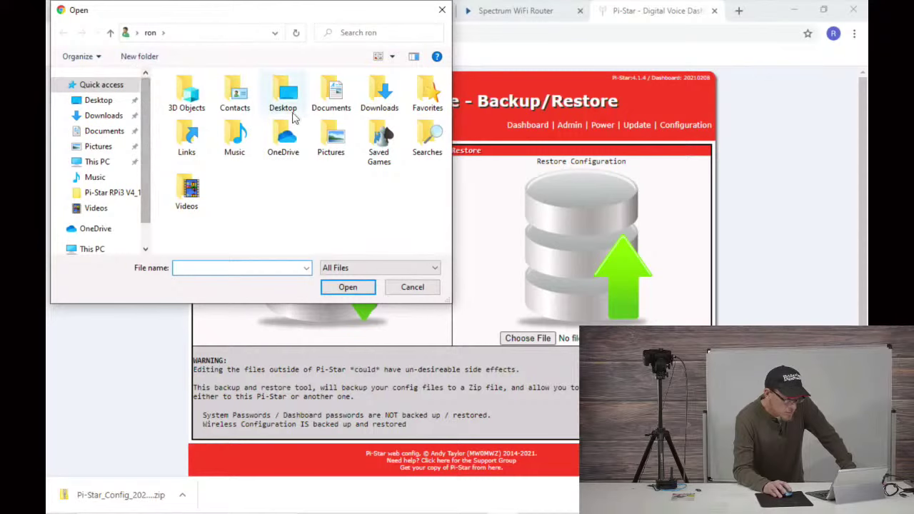
double_click(379, 91)
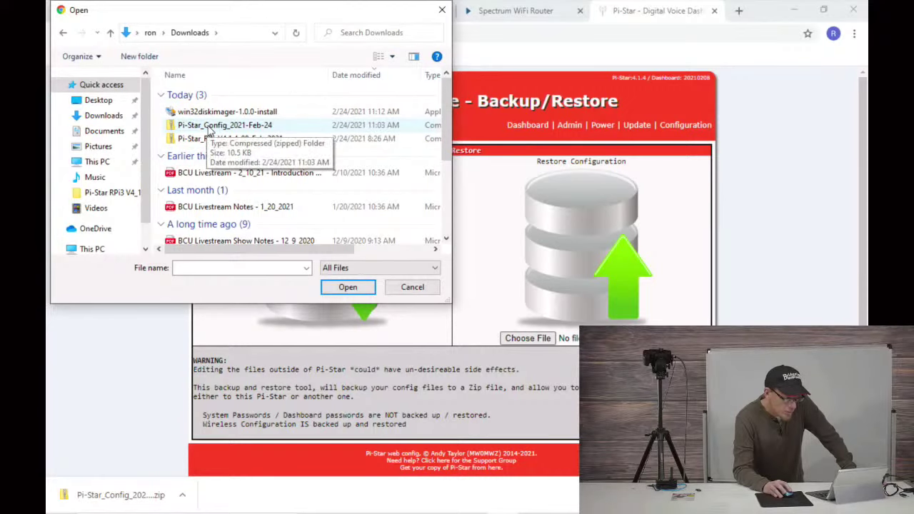
click(209, 126)
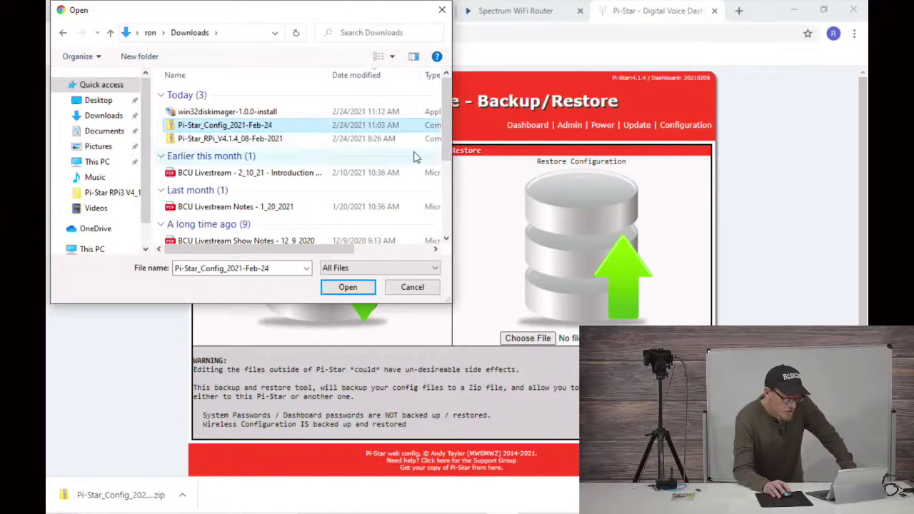
drag(452, 160, 630, 162)
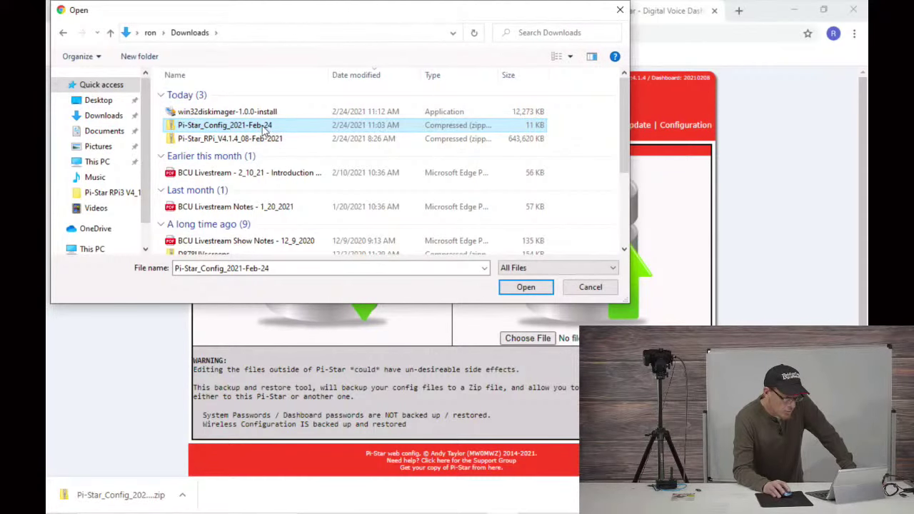
double_click(265, 125)
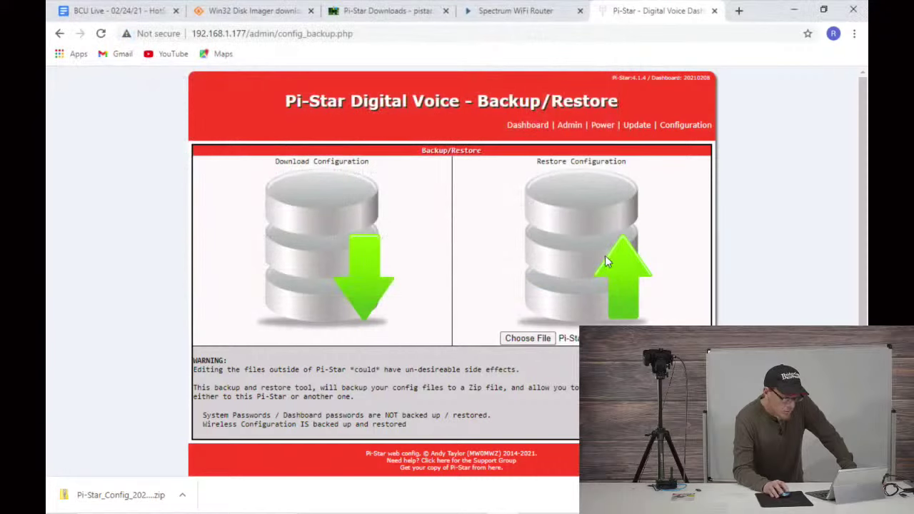
Step: Upload and restore the configuration backup, then return to the Configuration page
click(586, 245)
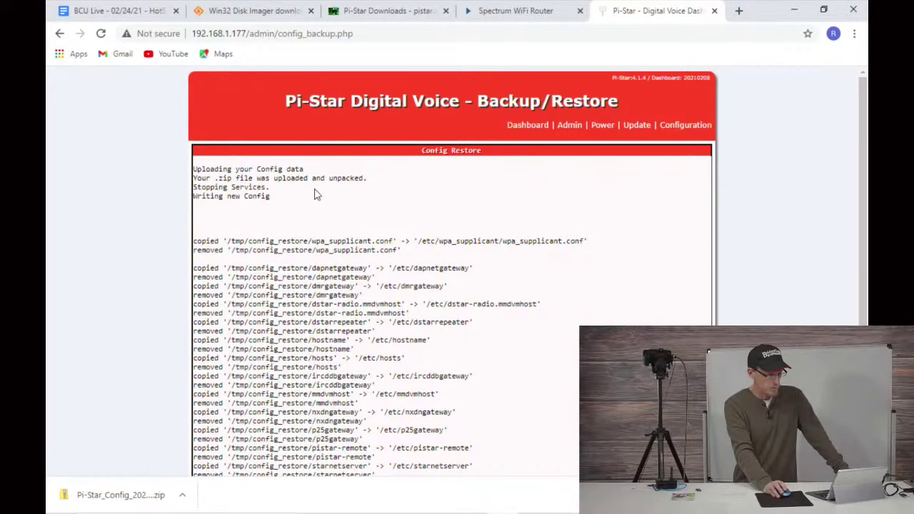
scroll(296, 189, down, 1)
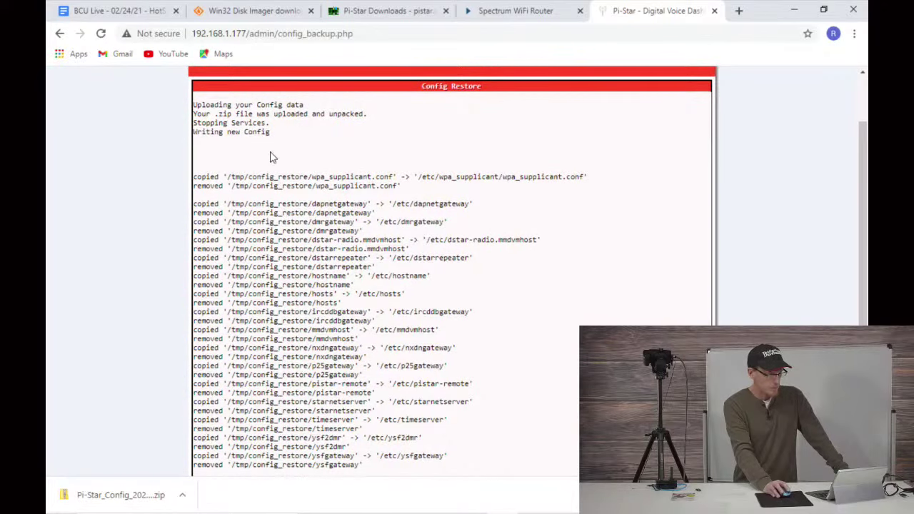
scroll(295, 239, down, 1)
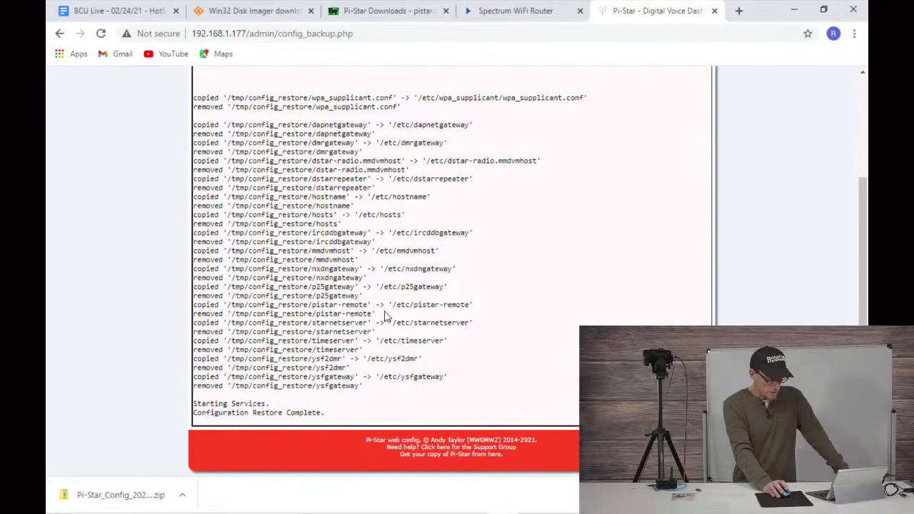
scroll(397, 372, up, 3)
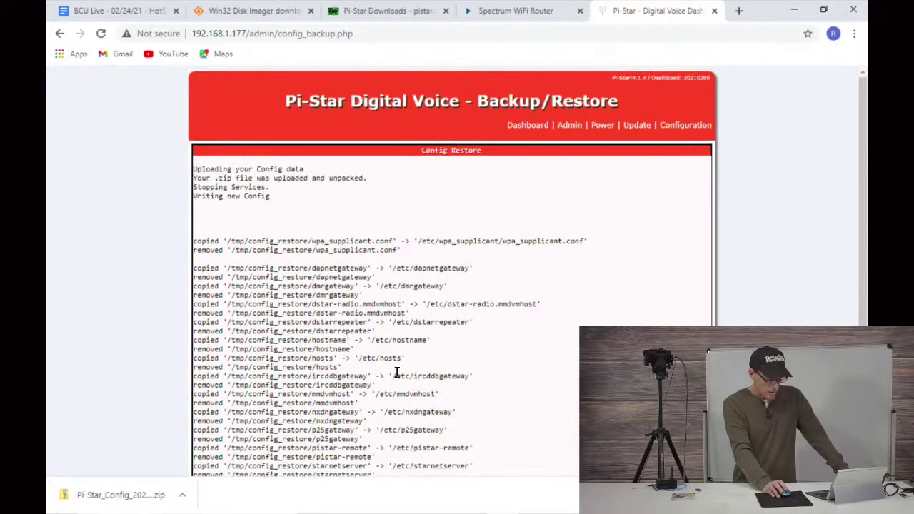
click(671, 126)
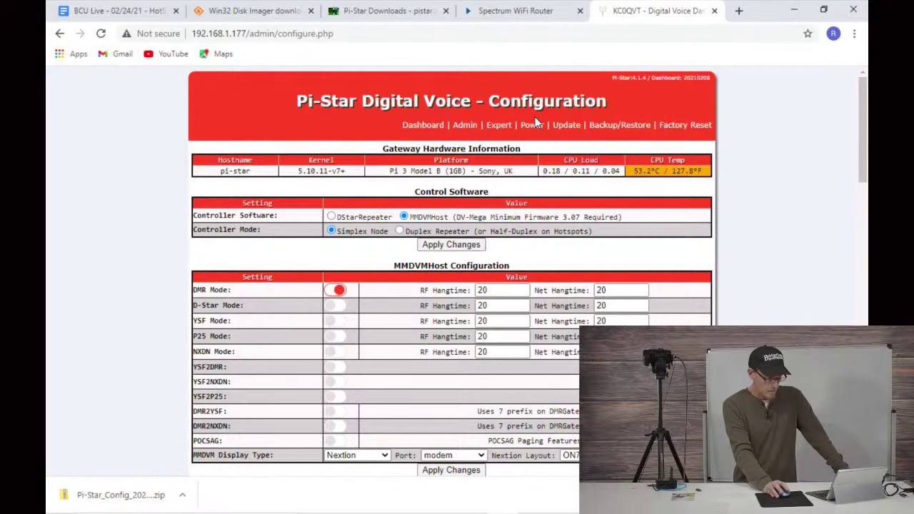
Step: Scroll through the restored KC0QVT General and DMR configuration settings
scroll(447, 187, down, 4)
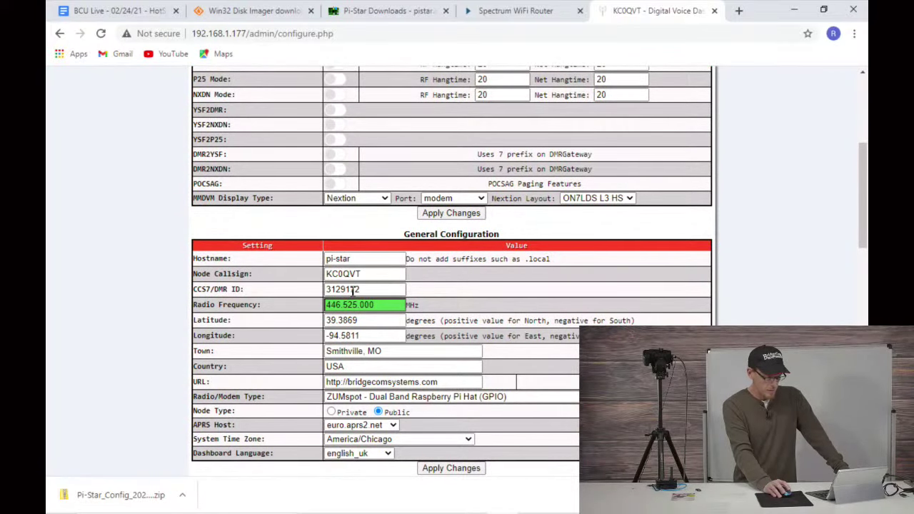
scroll(354, 293, down, 2)
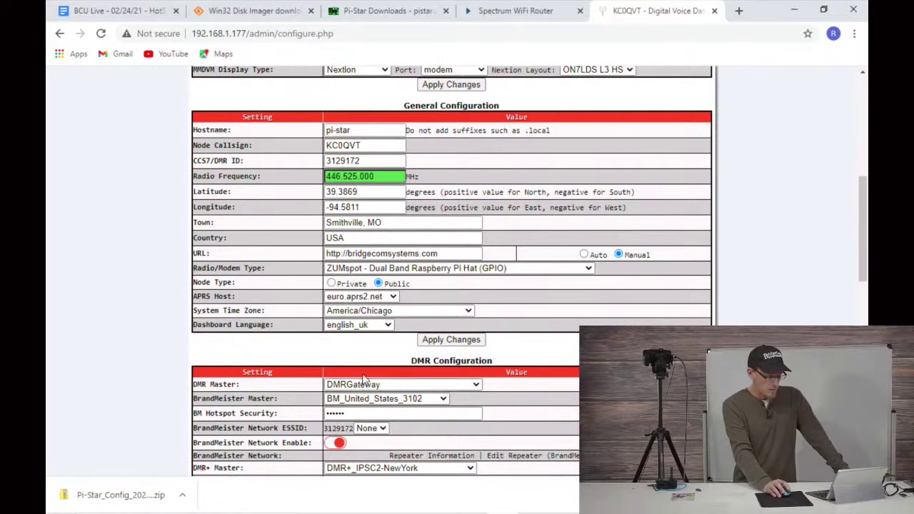
scroll(369, 378, down, 2)
scroll(374, 310, down, 2)
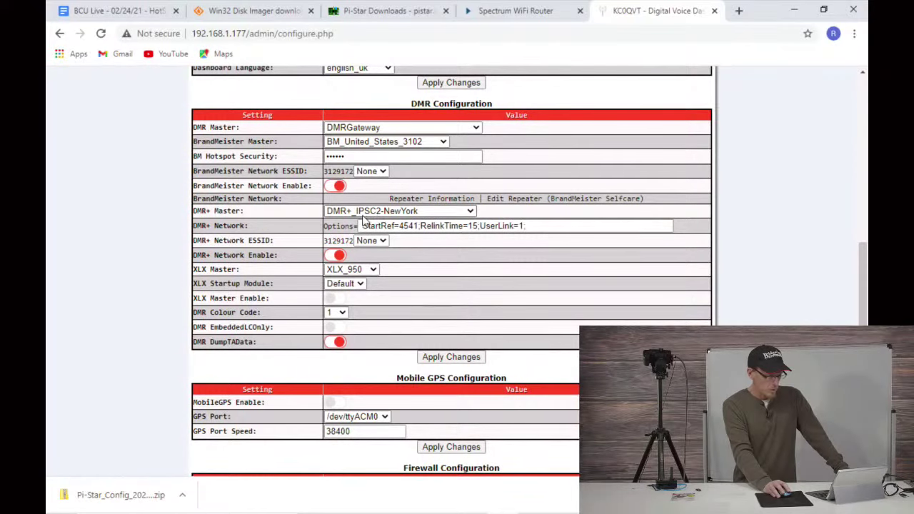
scroll(360, 264, down, 5)
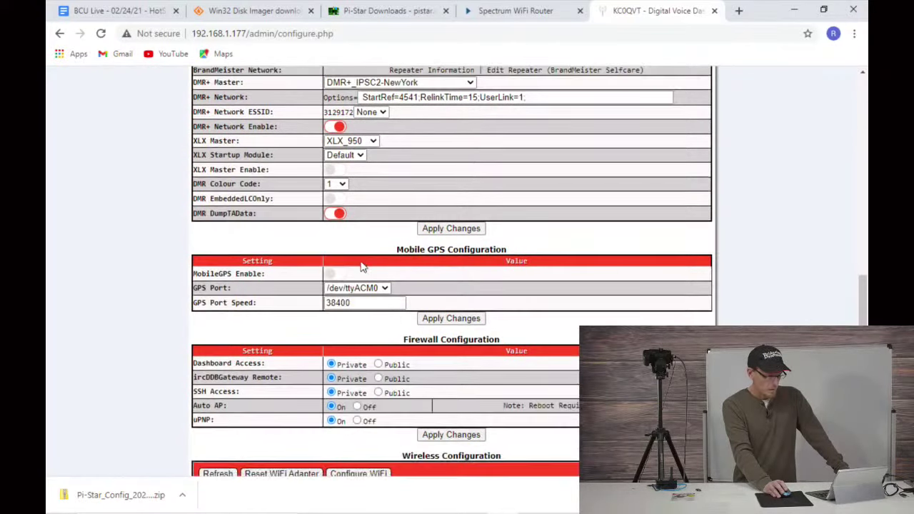
scroll(361, 264, up, 15)
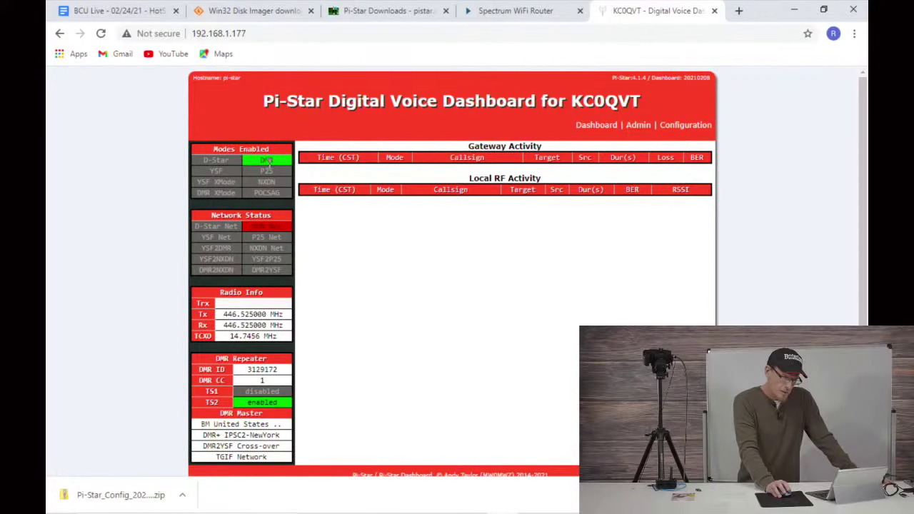
scroll(277, 227, down, 2)
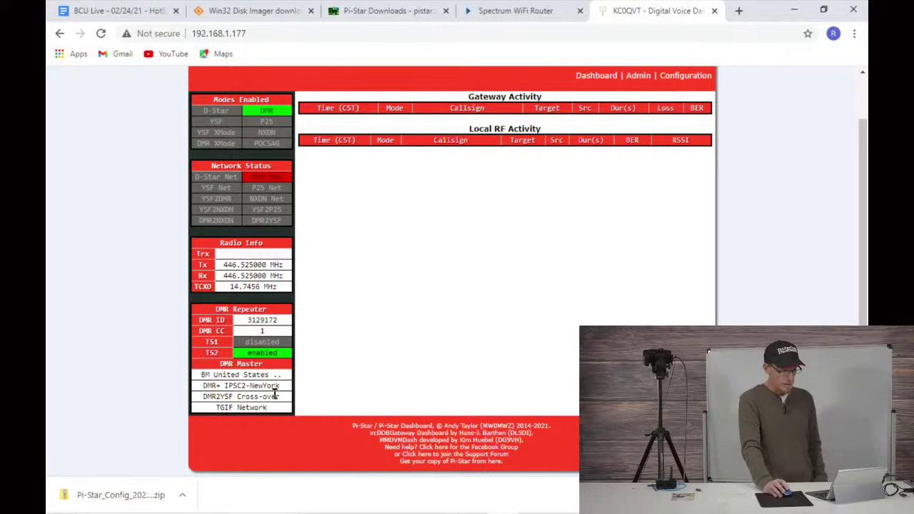
scroll(421, 274, up, 1)
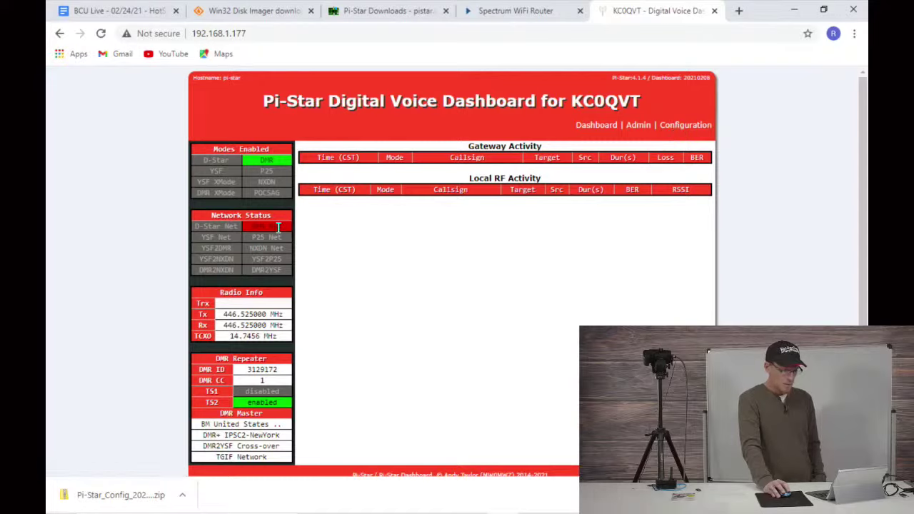
Step: Open the Configuration page and scroll through the restored hotspot settings
click(686, 131)
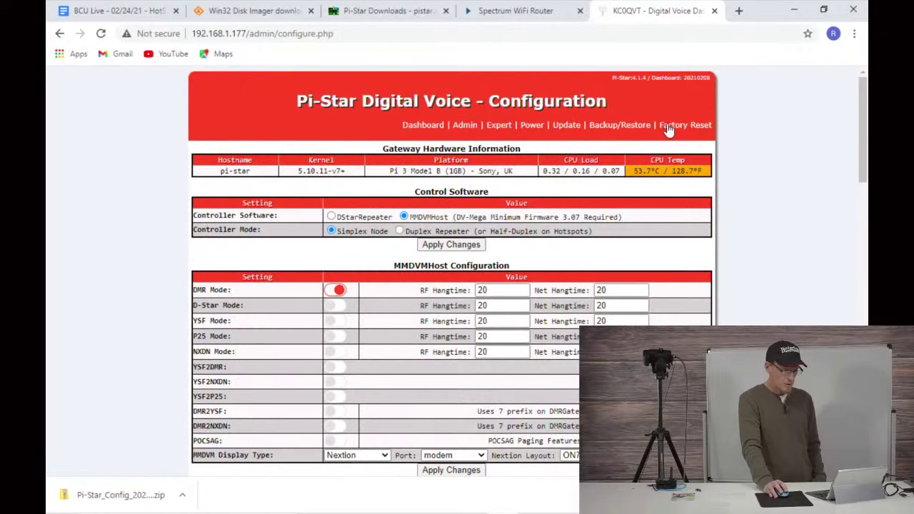
scroll(152, 232, down, 3)
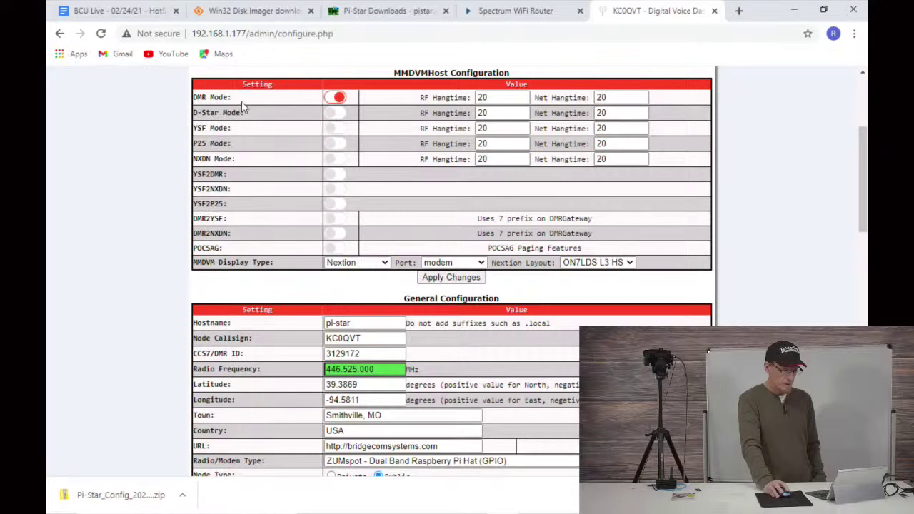
scroll(423, 405, down, 3)
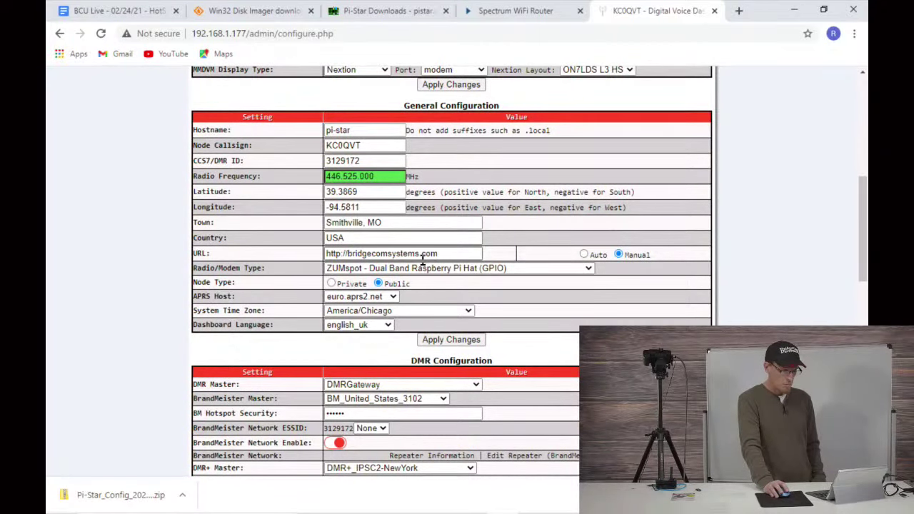
scroll(441, 303, down, 2)
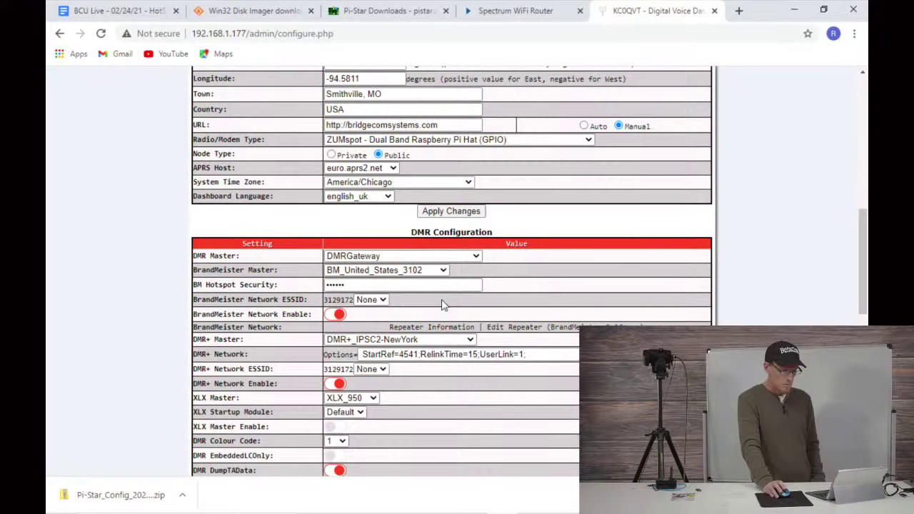
scroll(442, 304, down, 1)
scroll(446, 286, up, 10)
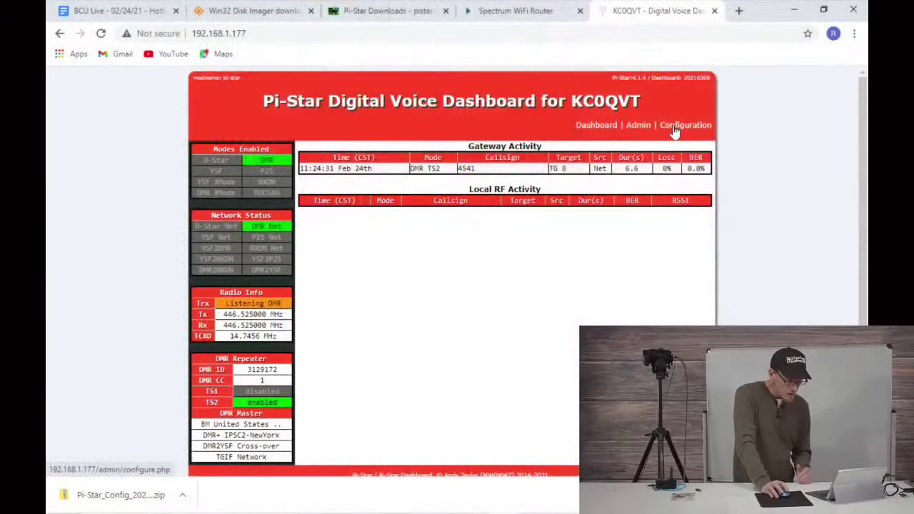
Step: Review DMR settings: DMRGateway master, BM_United_States_3102 and DMR+_IPSC2-NewYork
click(675, 127)
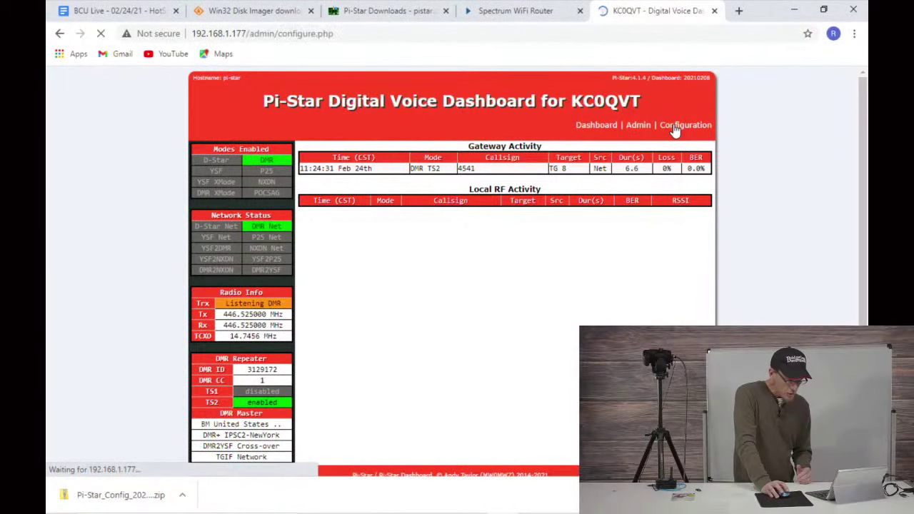
scroll(279, 148, down, 3)
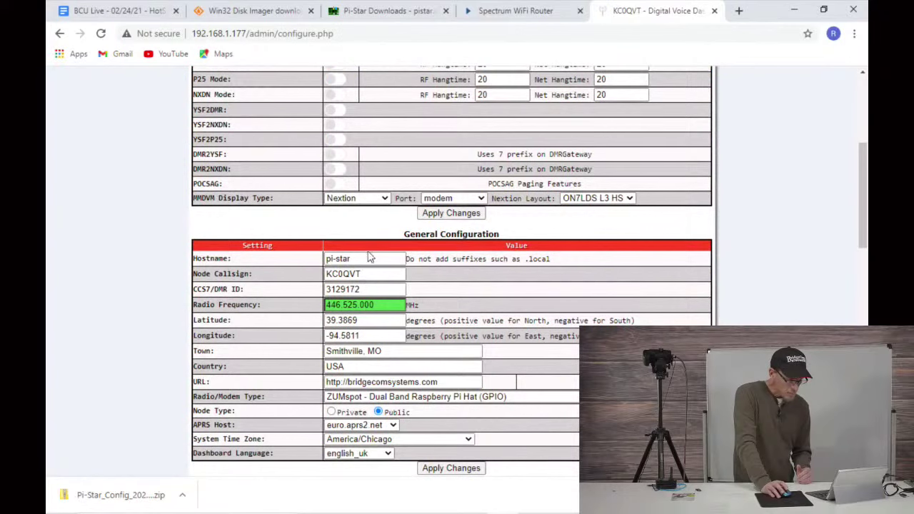
scroll(382, 333, down, 2)
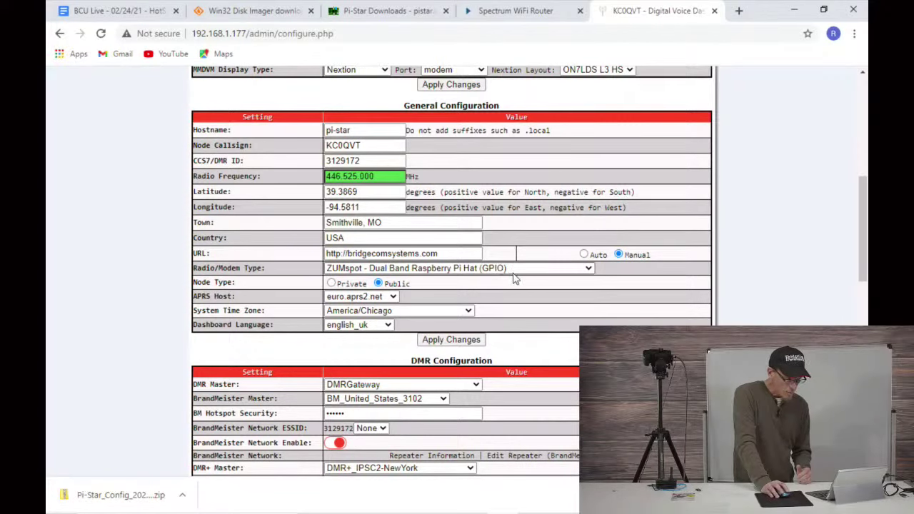
scroll(513, 275, down, 3)
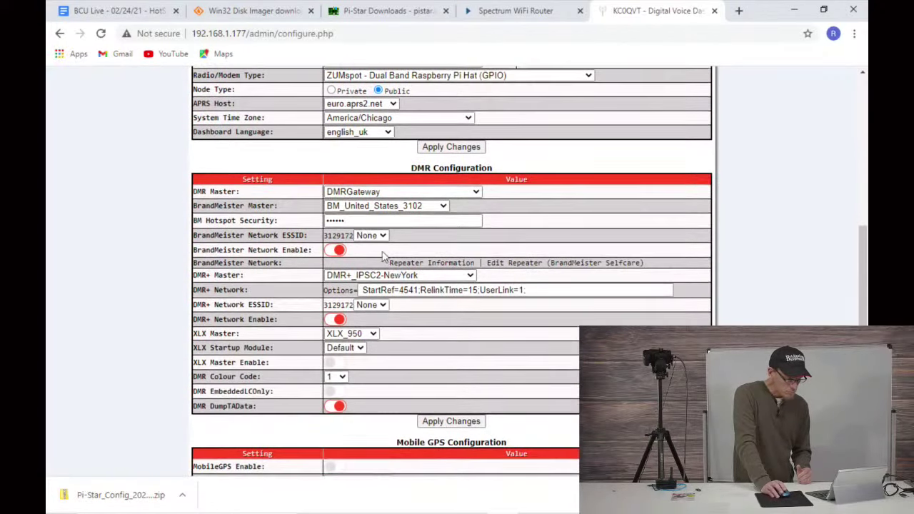
scroll(410, 229, up, 9)
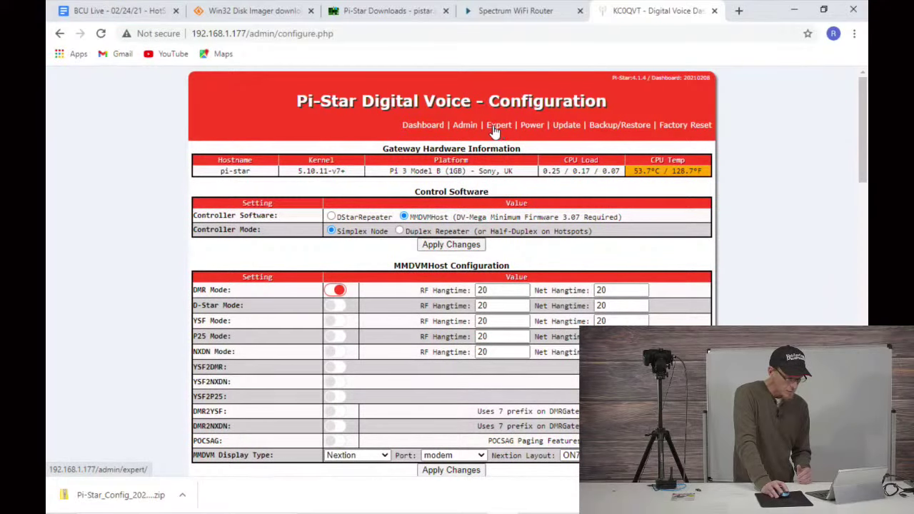
scroll(292, 175, down, 9)
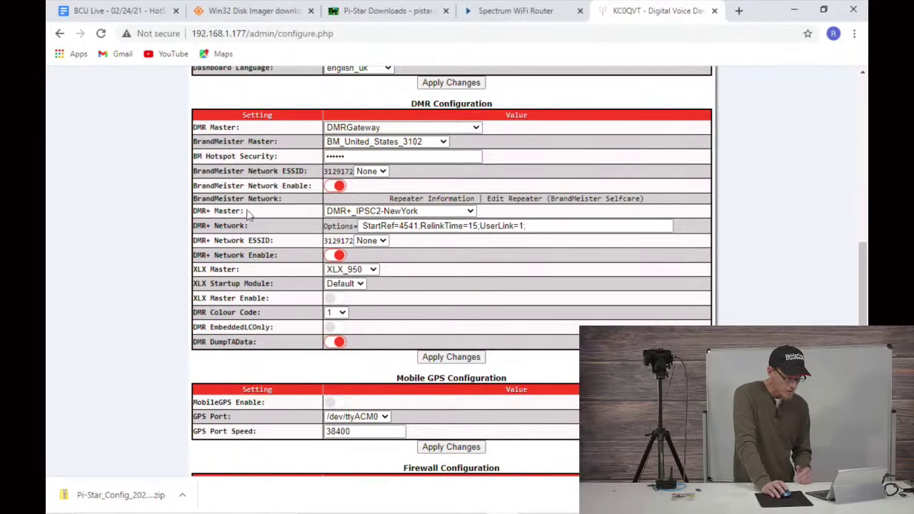
scroll(416, 245, up, 5)
scroll(413, 240, down, 2)
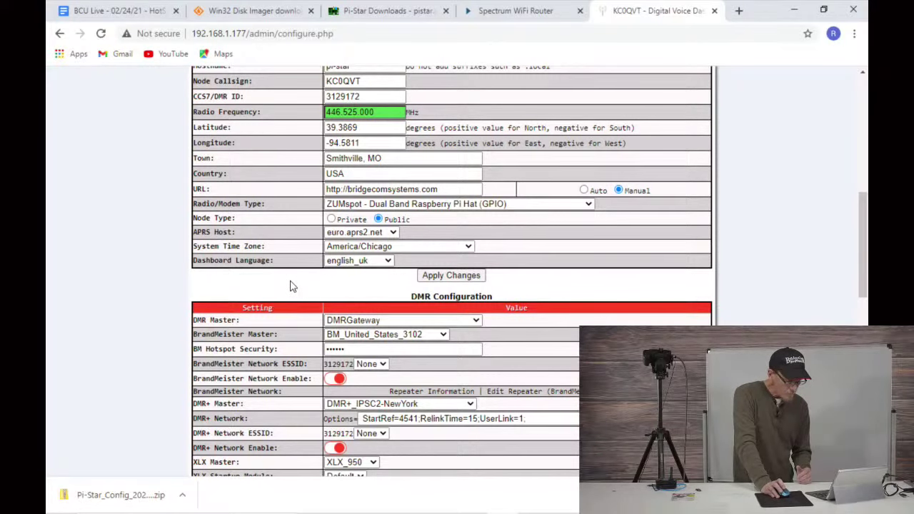
scroll(384, 261, up, 6)
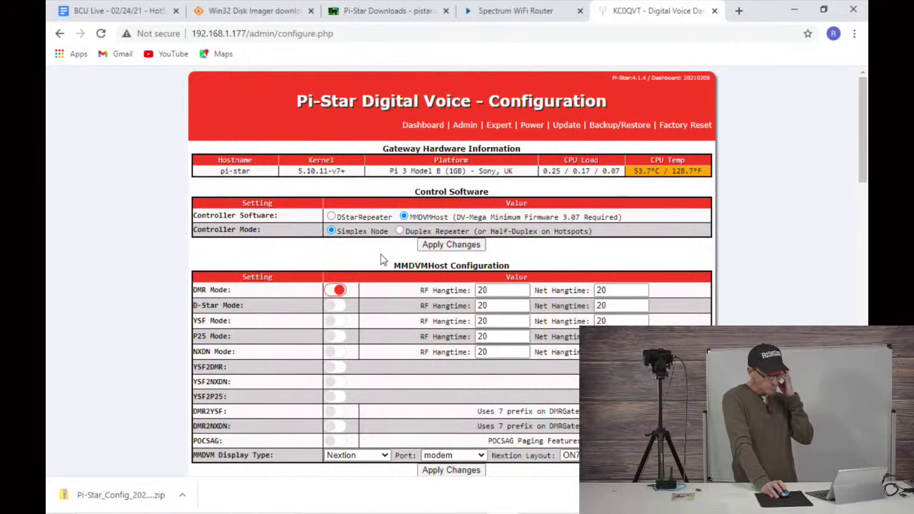
scroll(391, 312, down, 5)
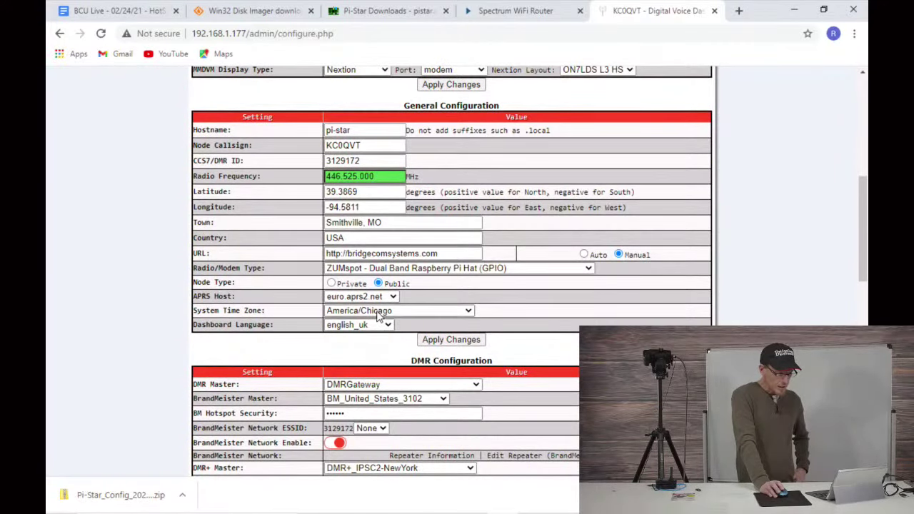
scroll(378, 317, up, 5)
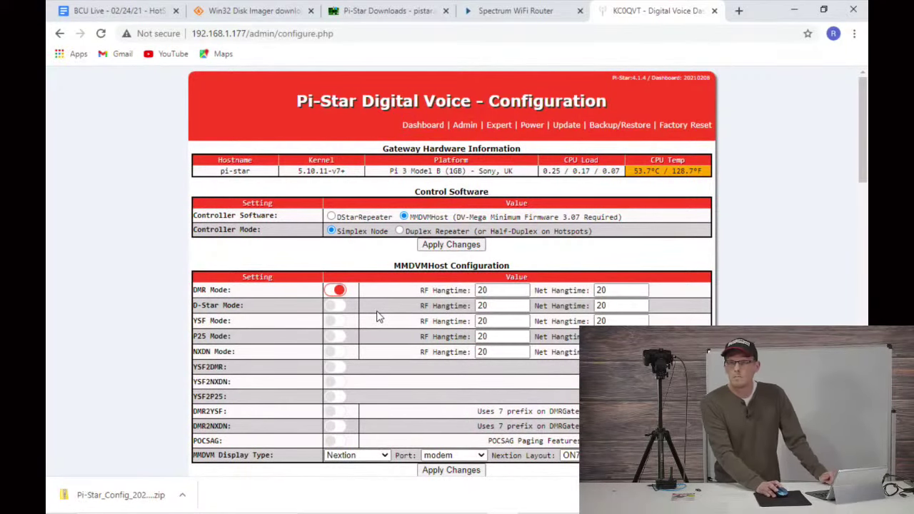
scroll(396, 327, down, 10)
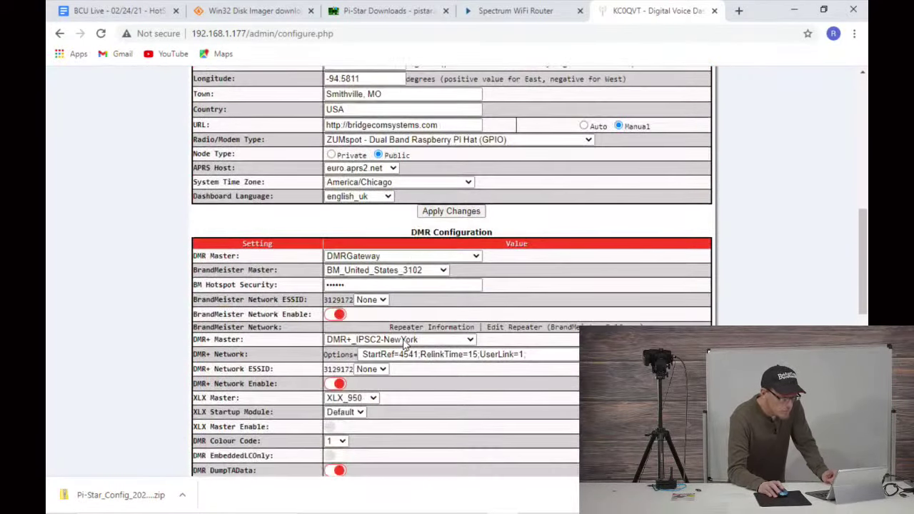
Step: Set Dashboard Language to english_us, apply changes, and dismiss the save-password prompt
click(387, 198)
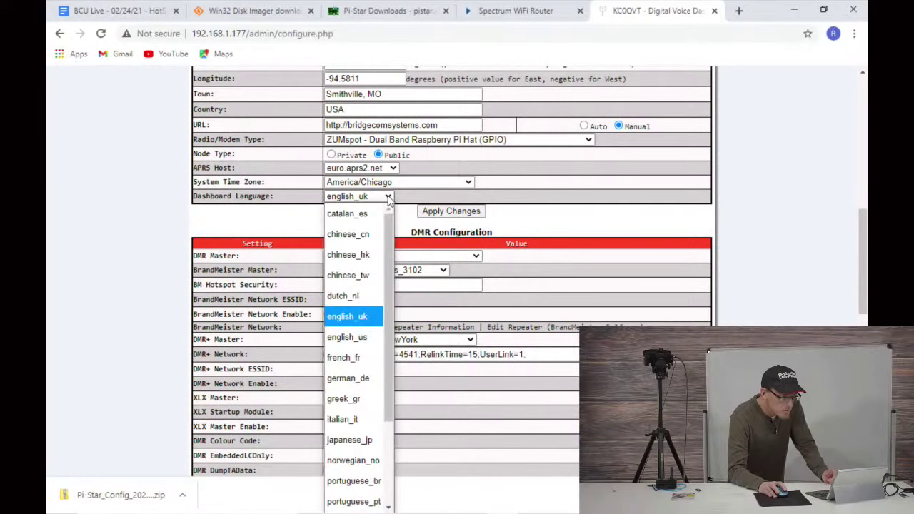
click(355, 337)
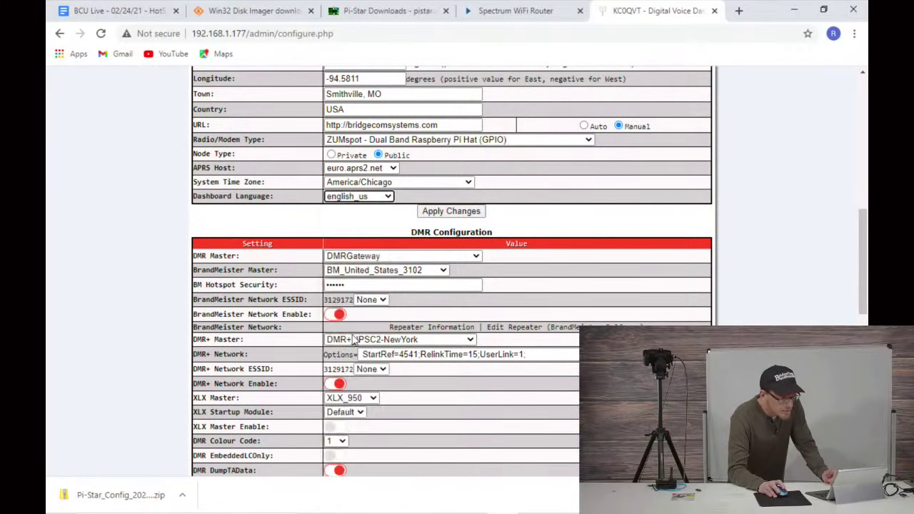
click(436, 214)
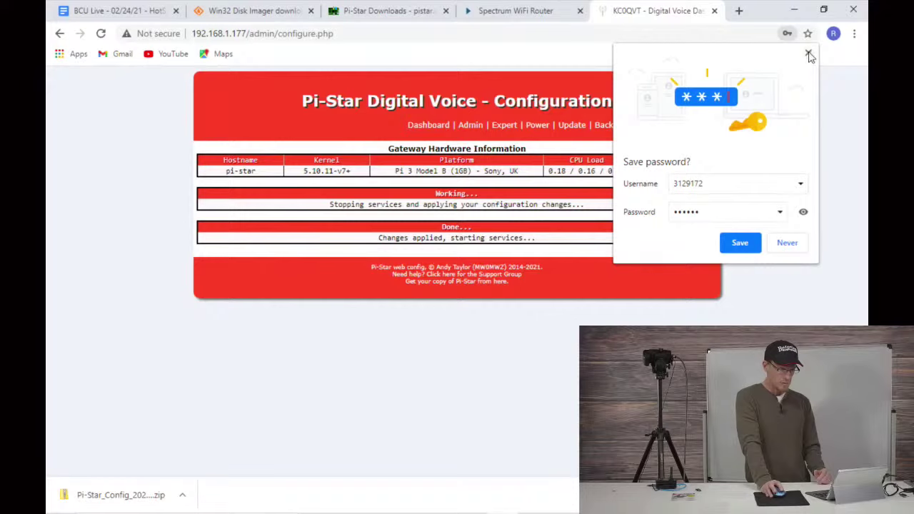
click(808, 54)
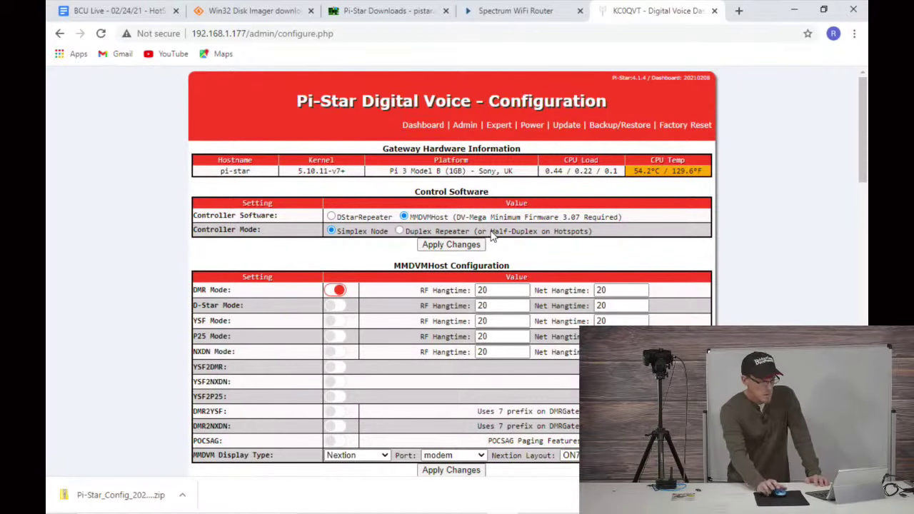
scroll(491, 238, down, 3)
scroll(451, 271, down, 1)
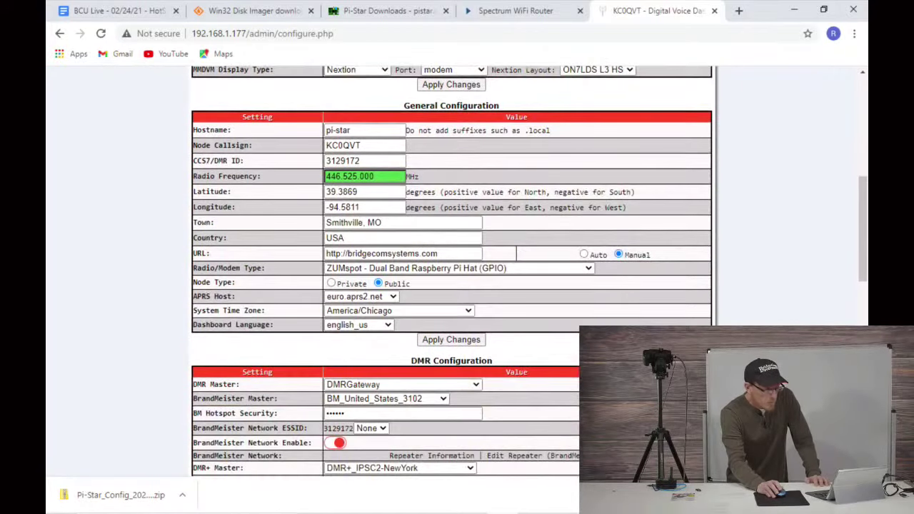
scroll(598, 142, up, 5)
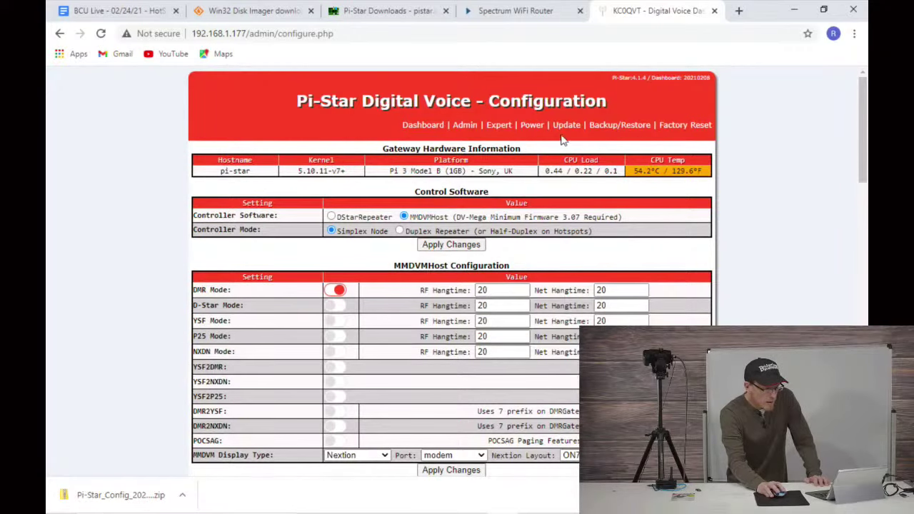
click(422, 125)
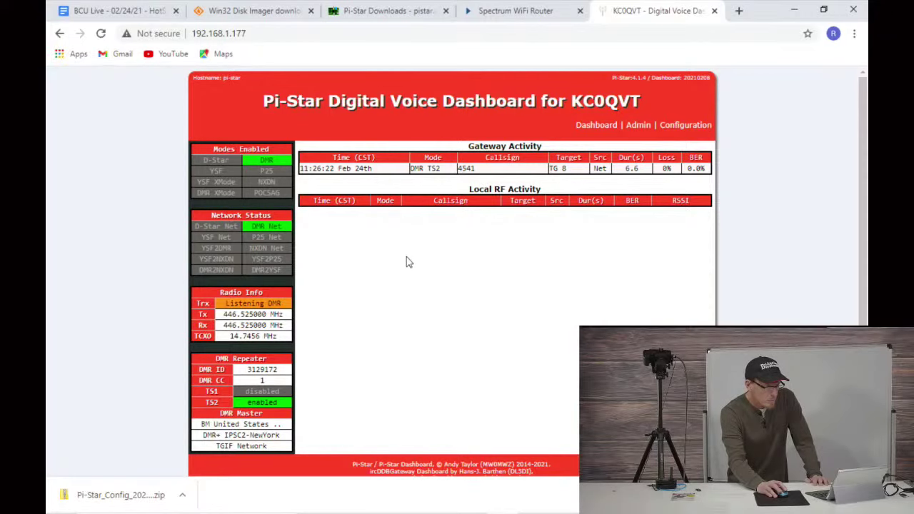
scroll(273, 433, down, 2)
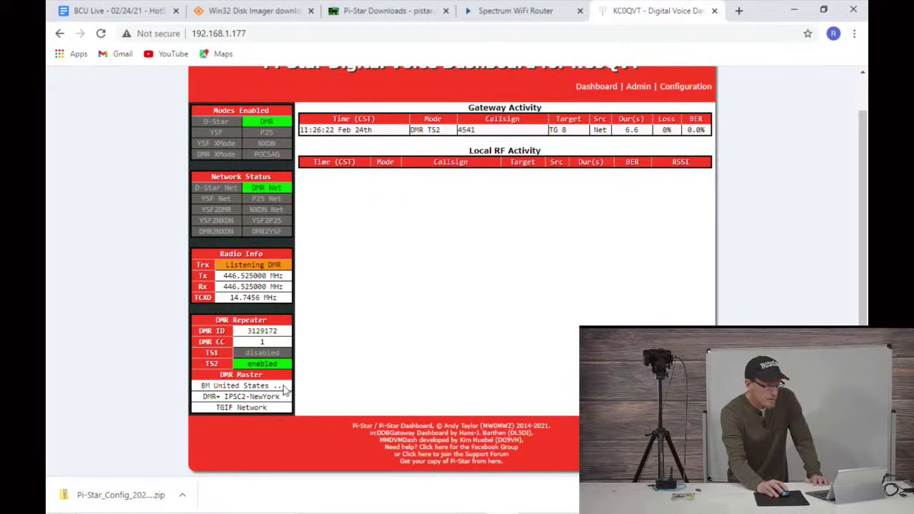
scroll(519, 261, up, 2)
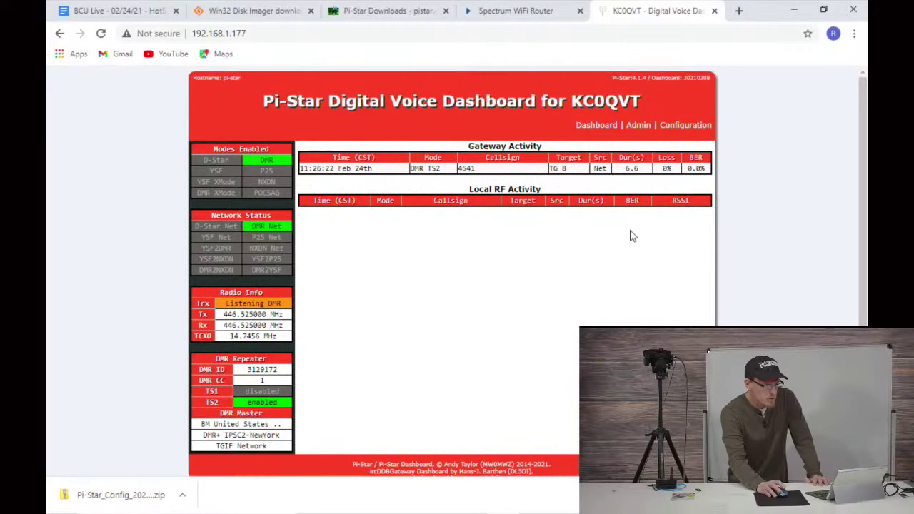
click(682, 132)
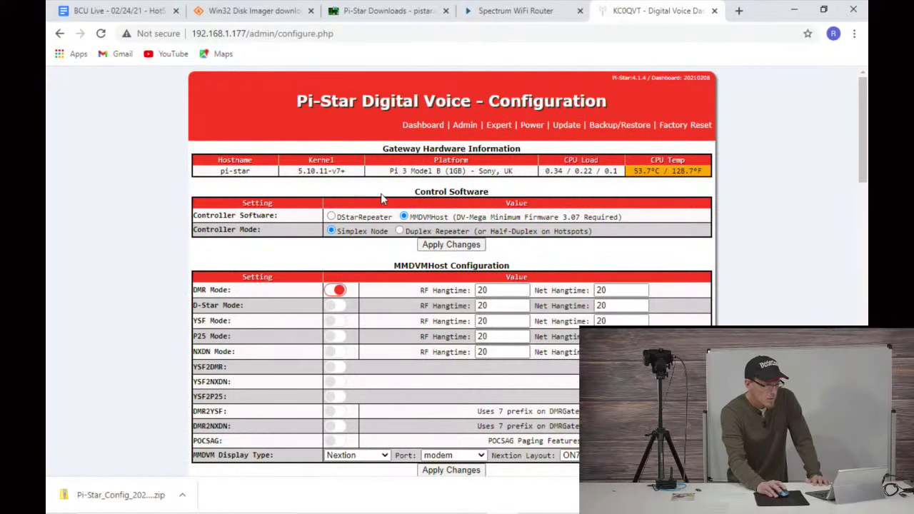
scroll(284, 230, down, 3)
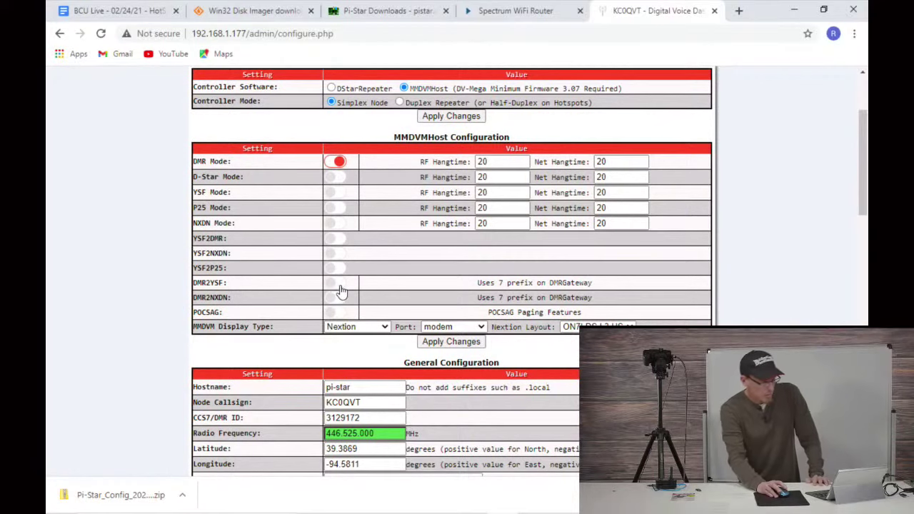
scroll(341, 291, up, 3)
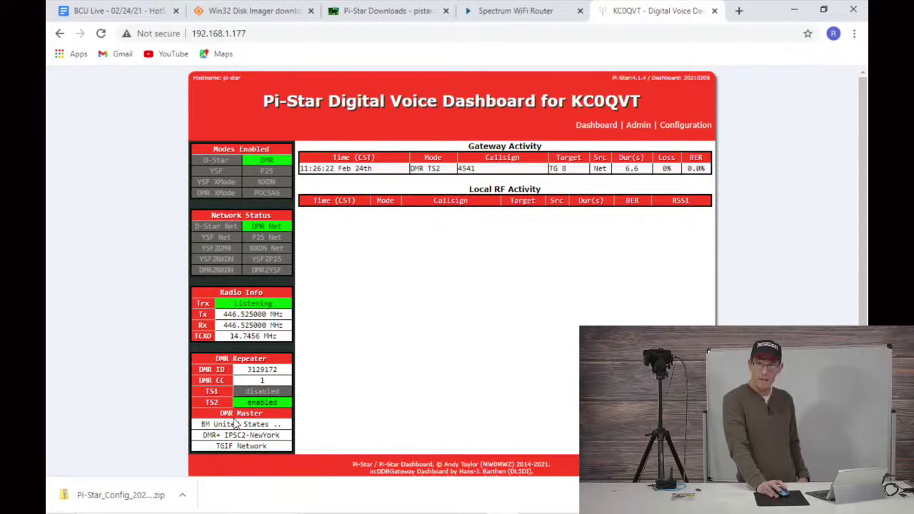
click(684, 126)
scroll(552, 292, down, 3)
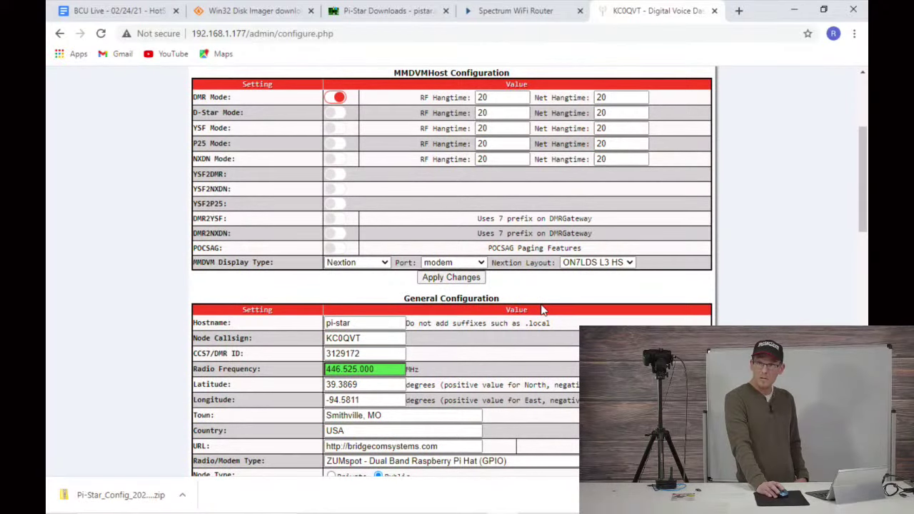
scroll(539, 286, down, 6)
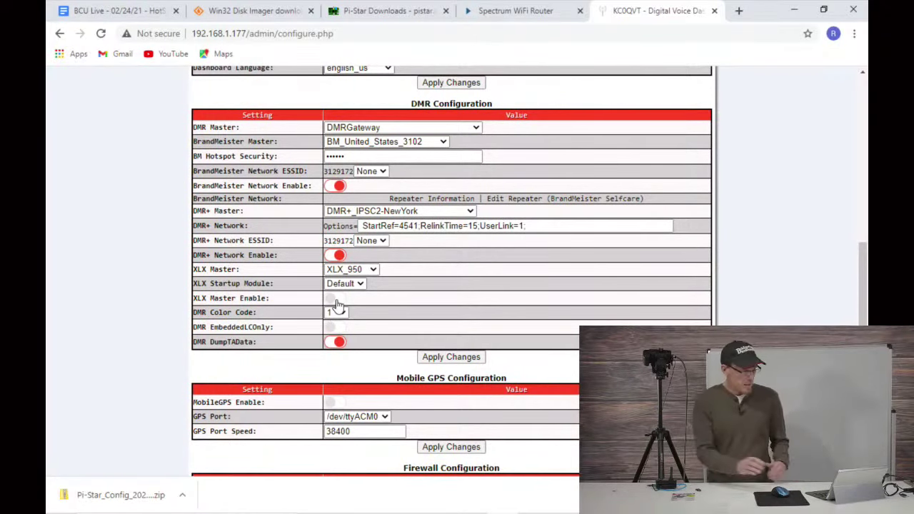
scroll(401, 280, up, 6)
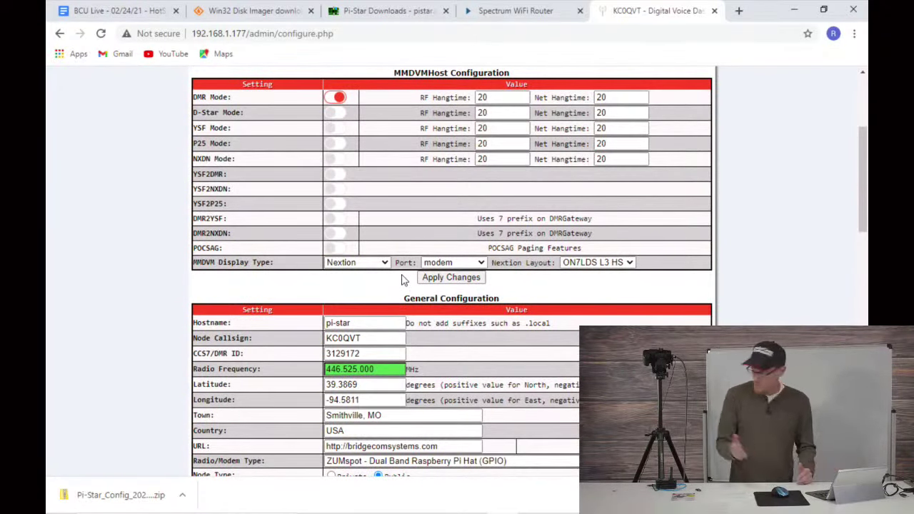